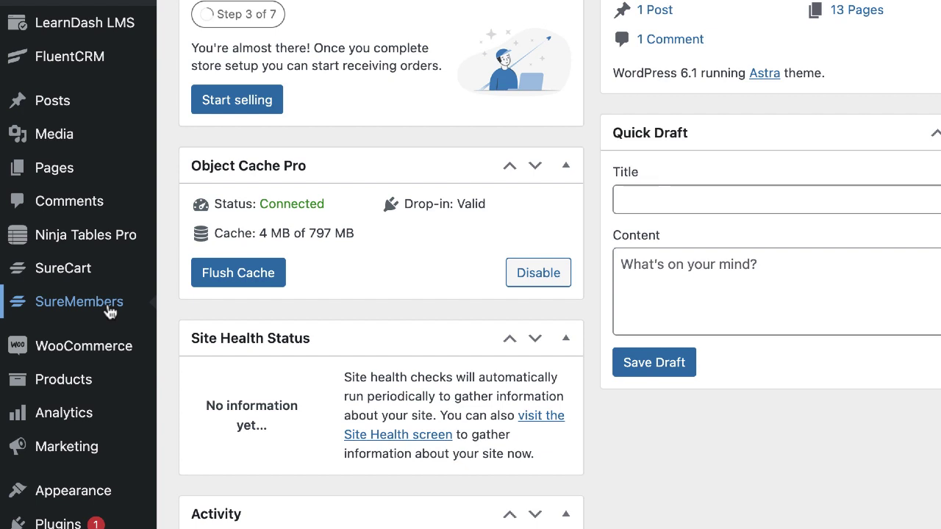
Step: Start a new SureMembers access group and name it 'Mak Group'
click(110, 304)
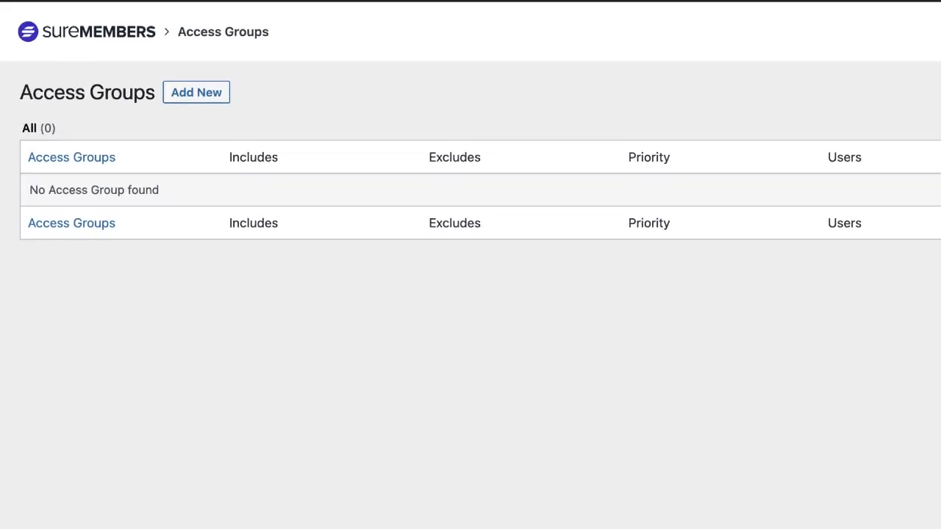
mouse_move(1, 391)
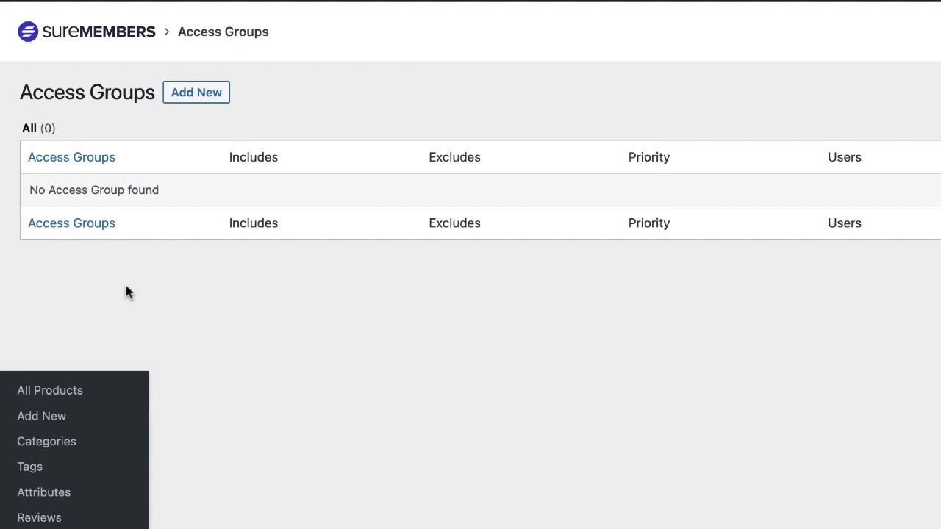
click(197, 93)
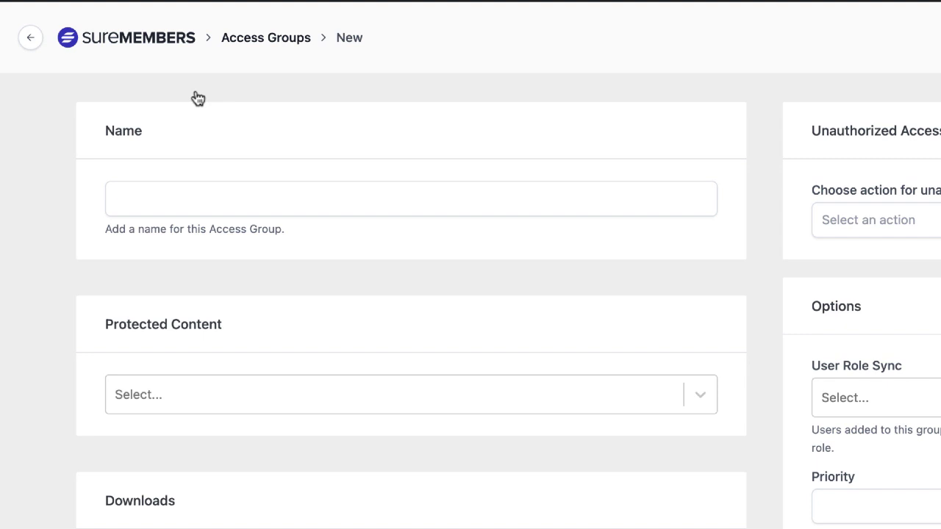
click(190, 199)
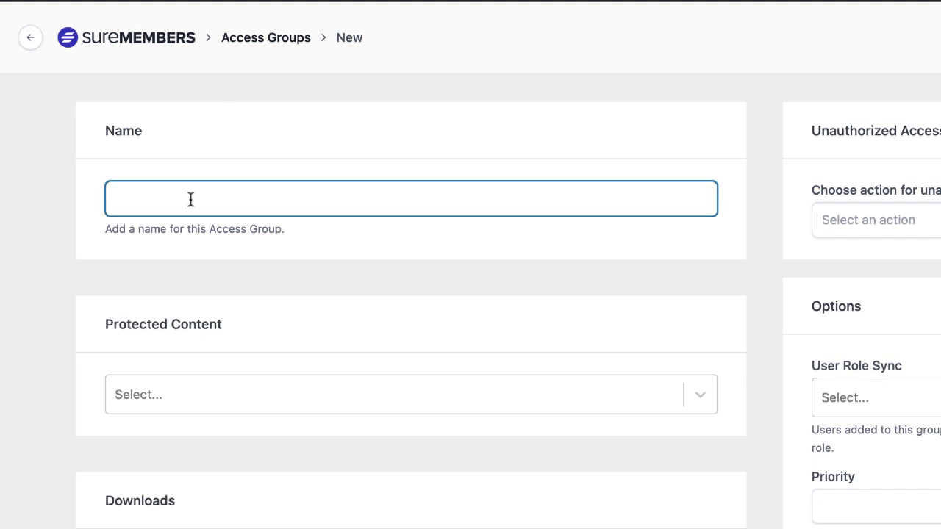
text(makgroup)
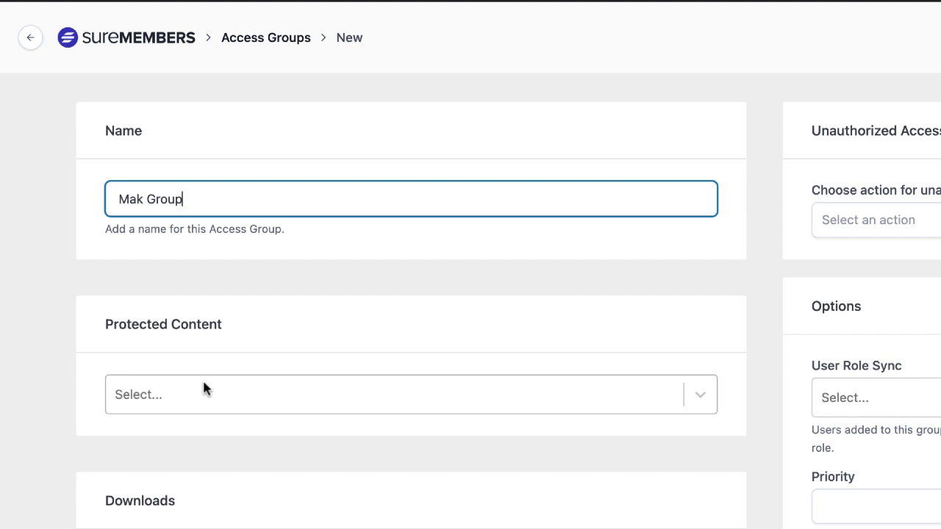
Step: Choose All Posts as the protected content for the Mak Group access group
click(204, 387)
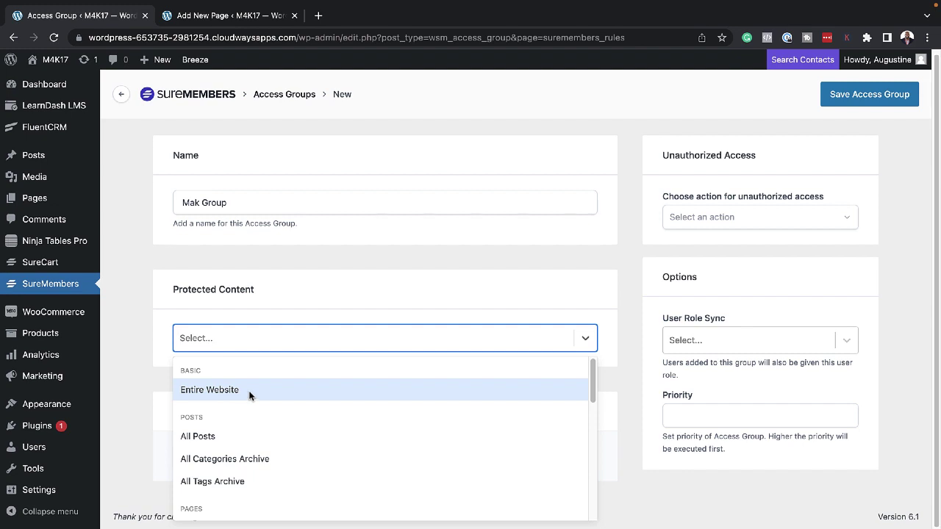
scroll(247, 410, down, 1)
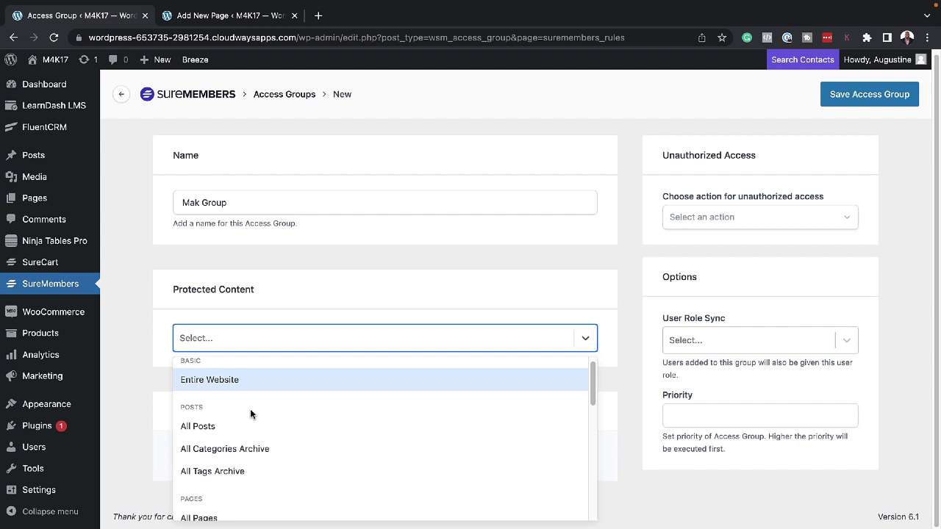
scroll(271, 425, down, 5)
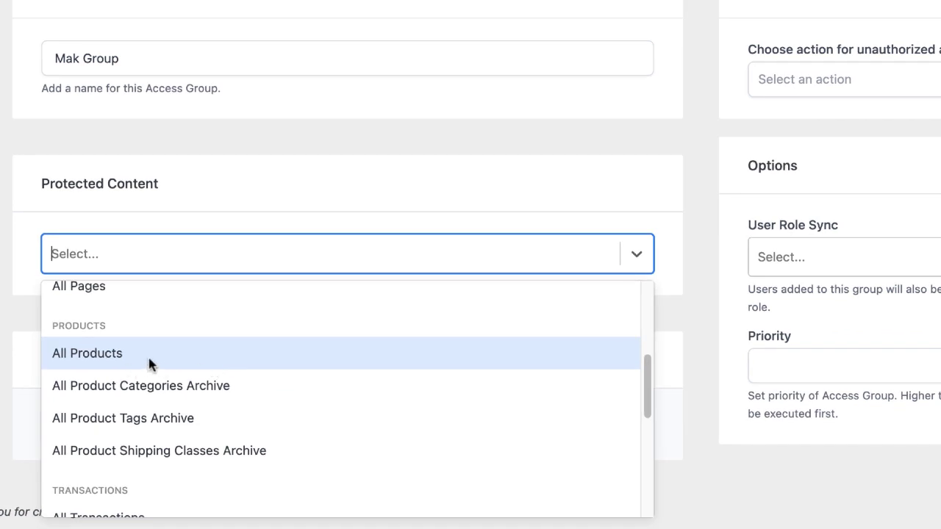
mouse_move(103, 302)
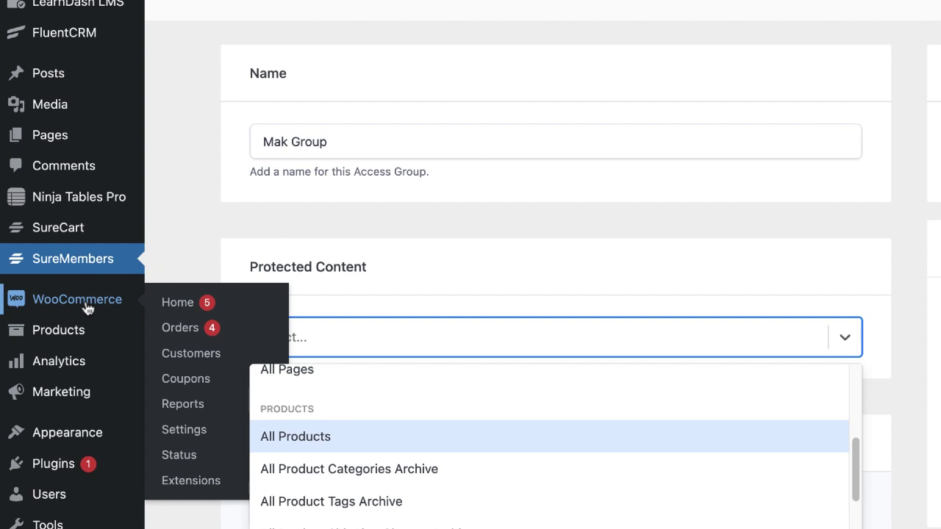
scroll(444, 500, down, 2)
scroll(444, 500, down, 5)
scroll(444, 500, down, 3)
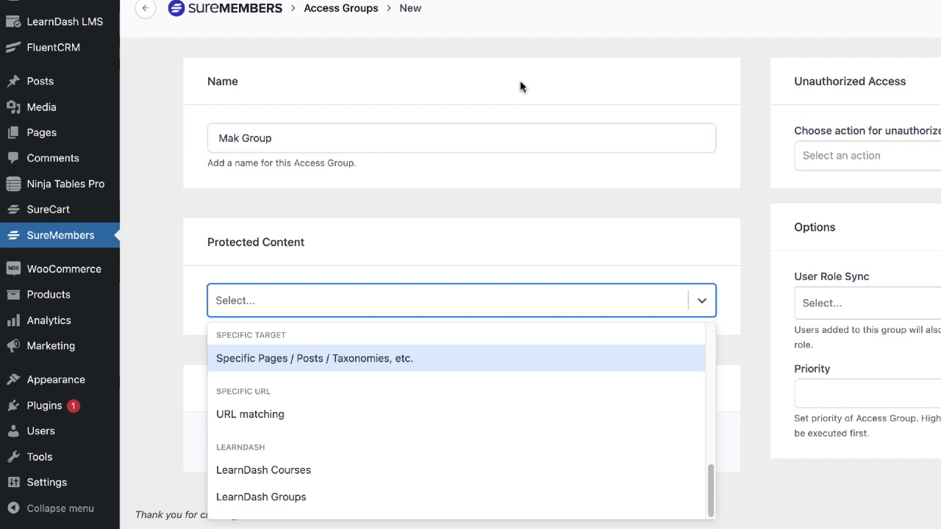
scroll(405, 439, up, 5)
scroll(406, 438, up, 2)
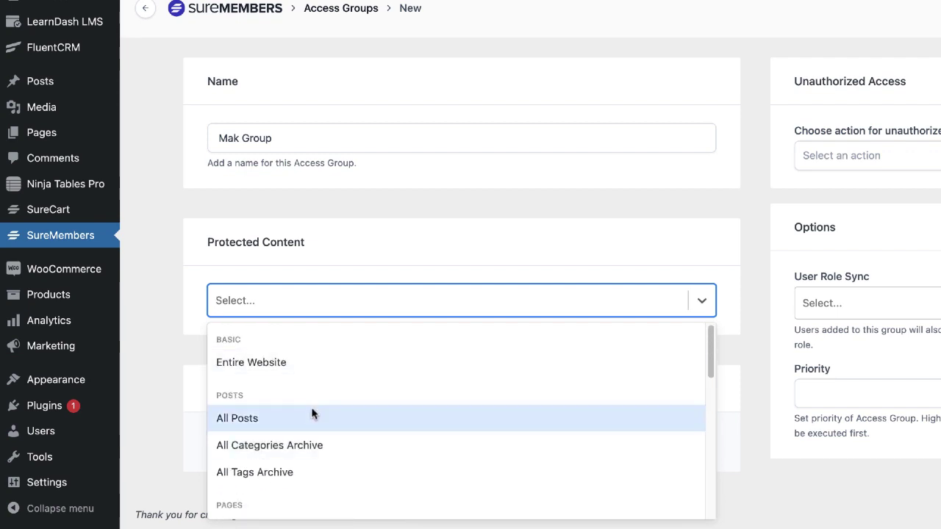
click(268, 419)
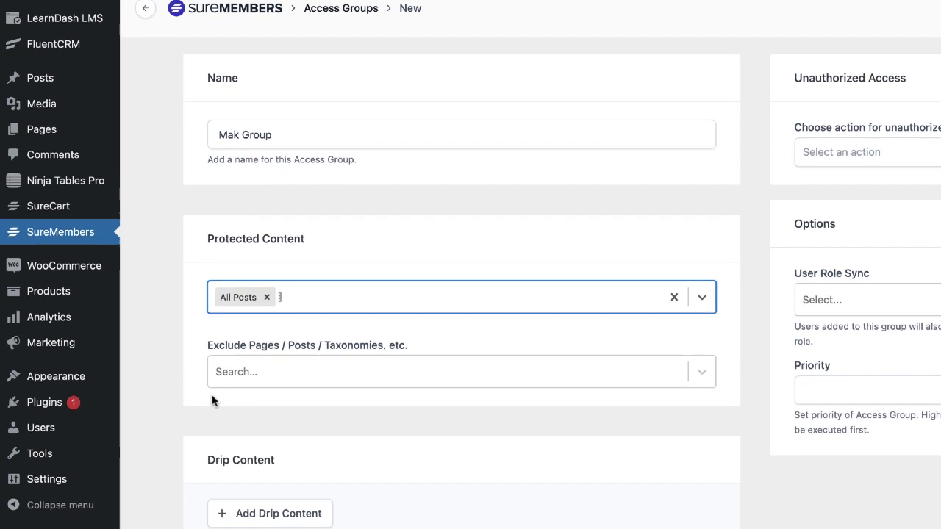
scroll(213, 398, down, 1)
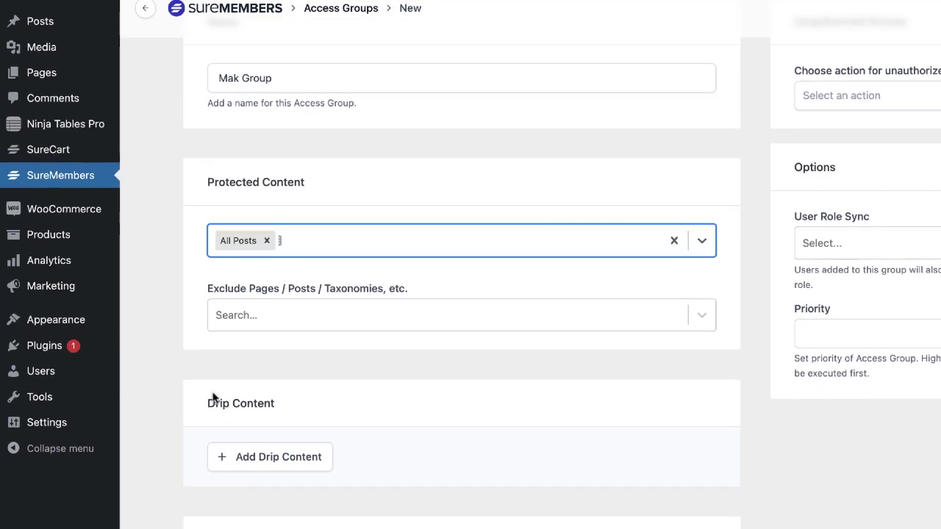
click(588, 325)
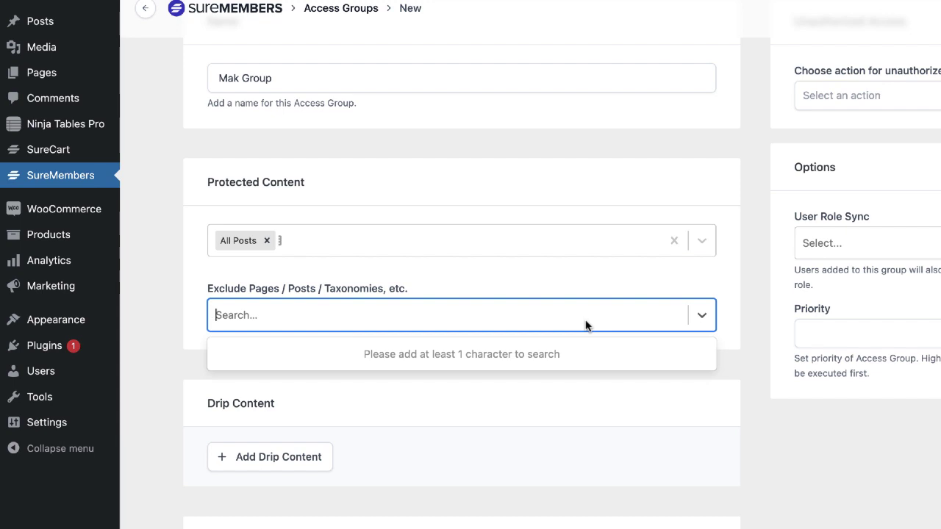
click(168, 300)
scroll(168, 324, down, 4)
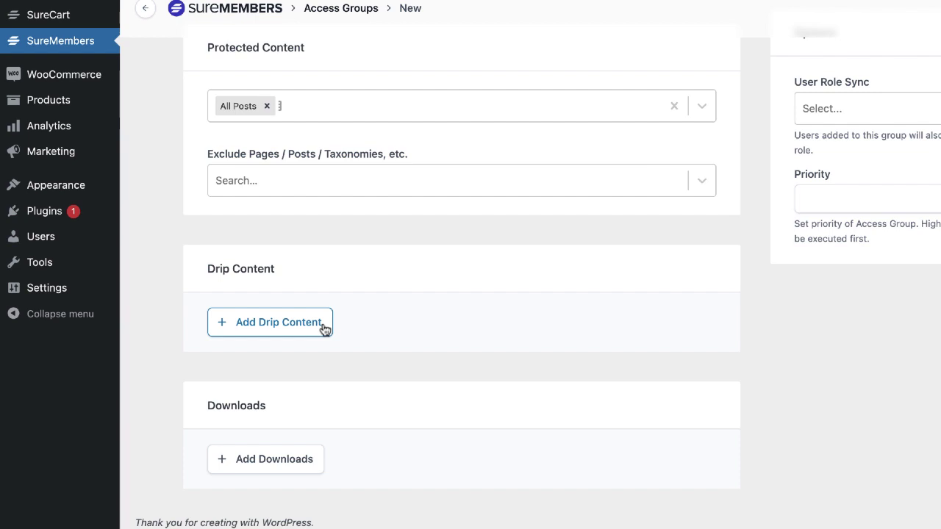
Step: Add a drip content rule releasing content after 7 days at 02:00 PM
click(314, 329)
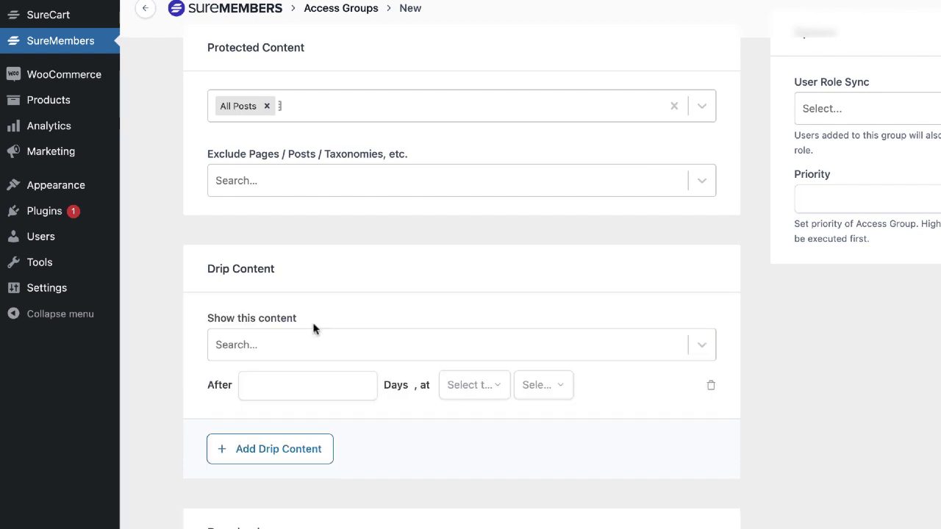
click(256, 348)
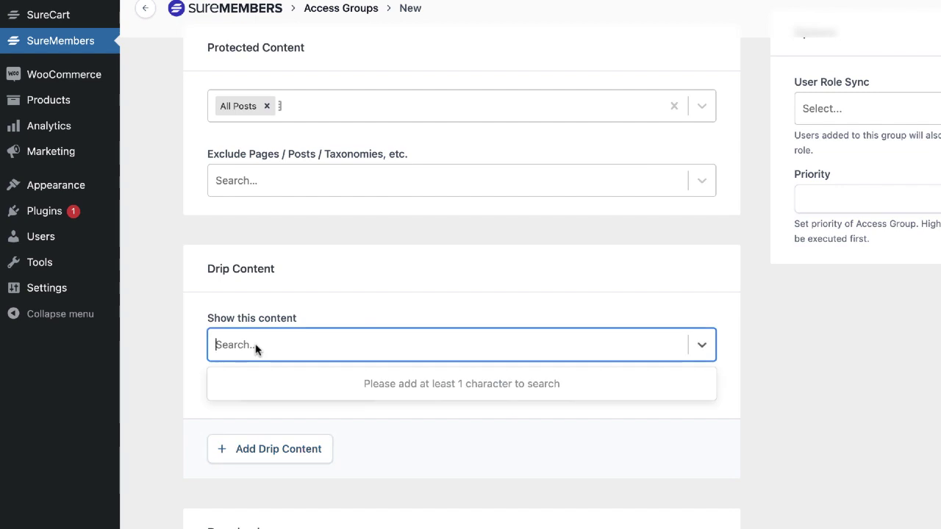
click(337, 392)
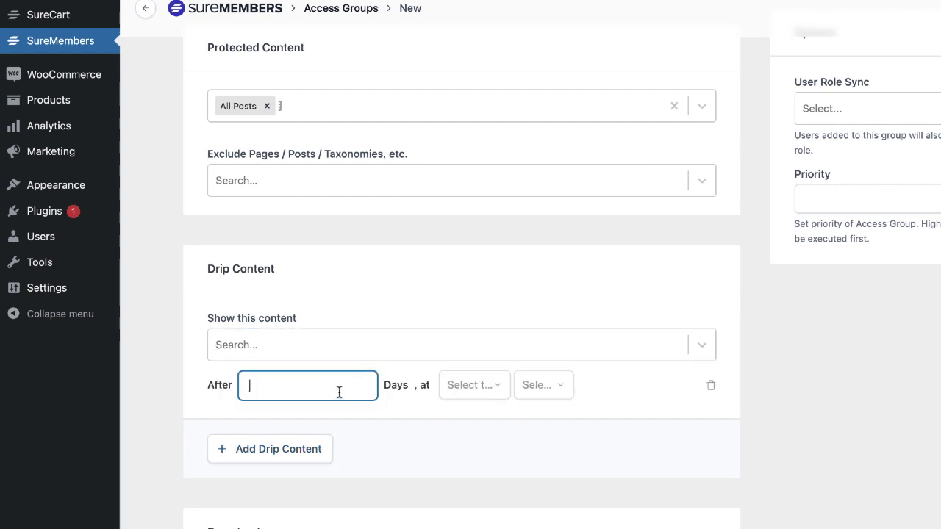
text(7)
click(487, 386)
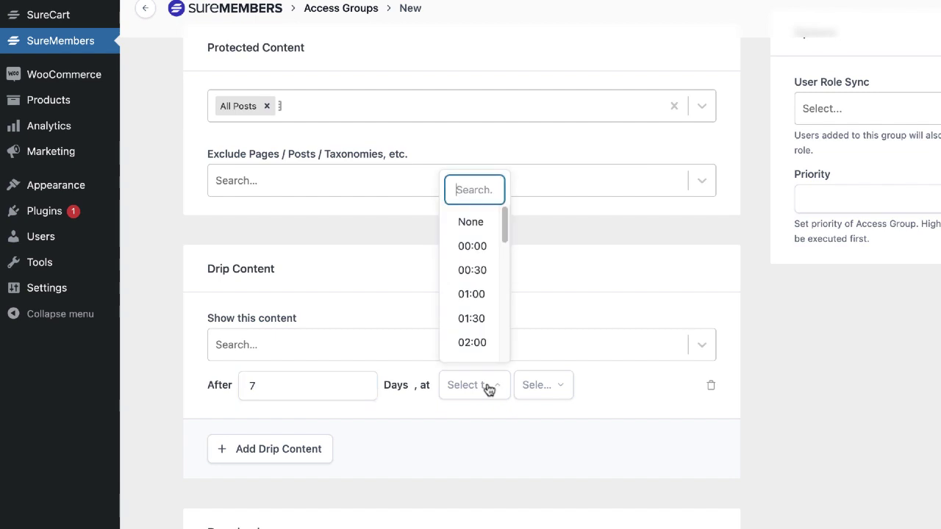
click(491, 345)
click(537, 386)
click(560, 480)
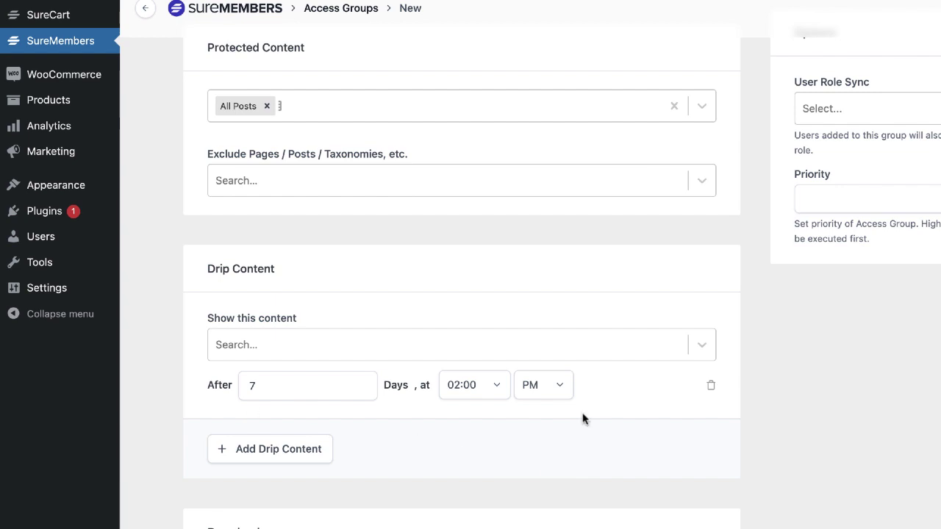
Step: Add a second drip content rule with a 14-day delay
click(321, 454)
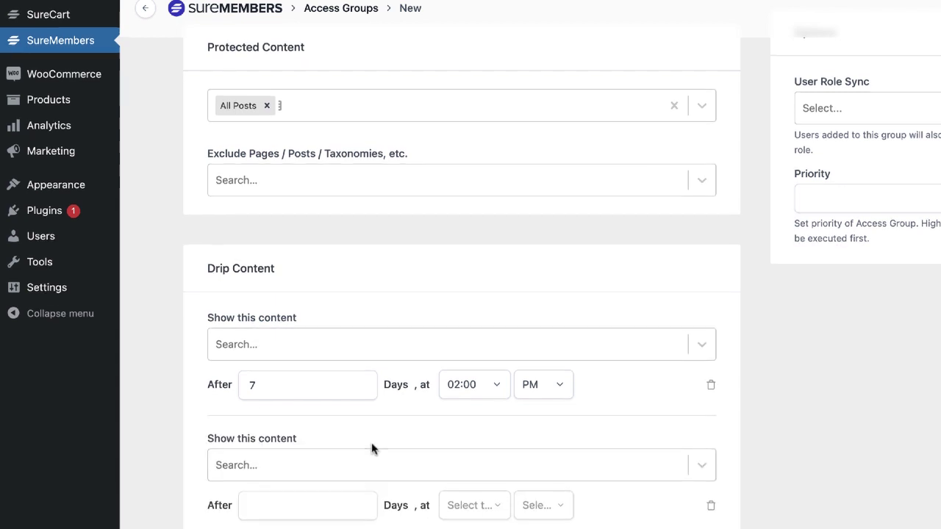
scroll(372, 447, down, 3)
click(309, 328)
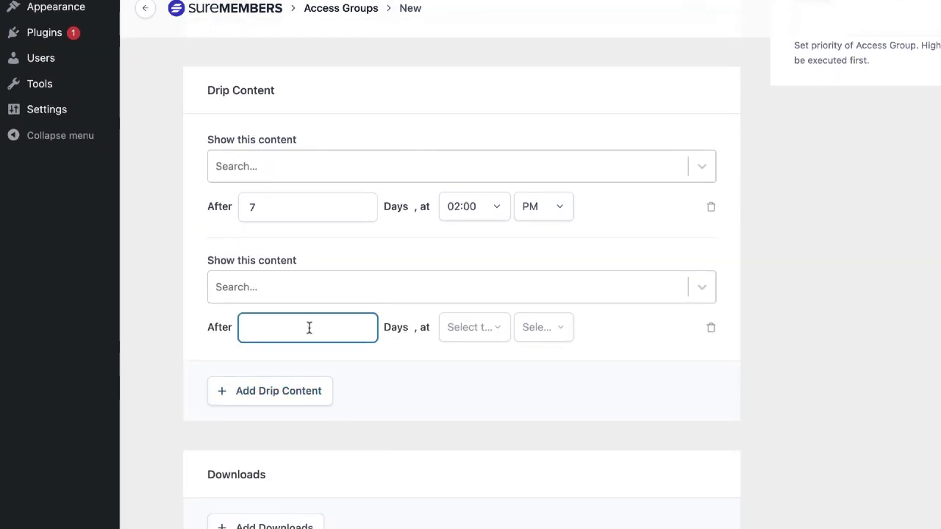
text(14)
click(474, 294)
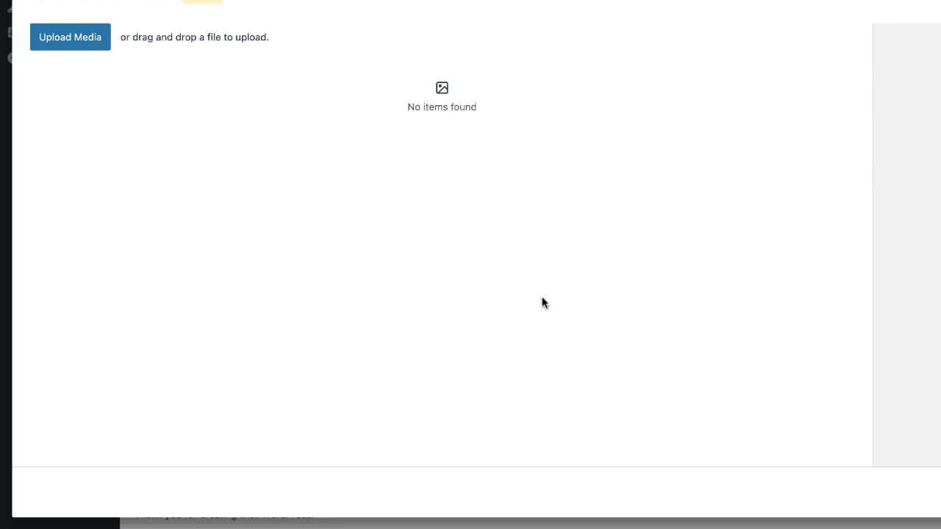
key(Escape)
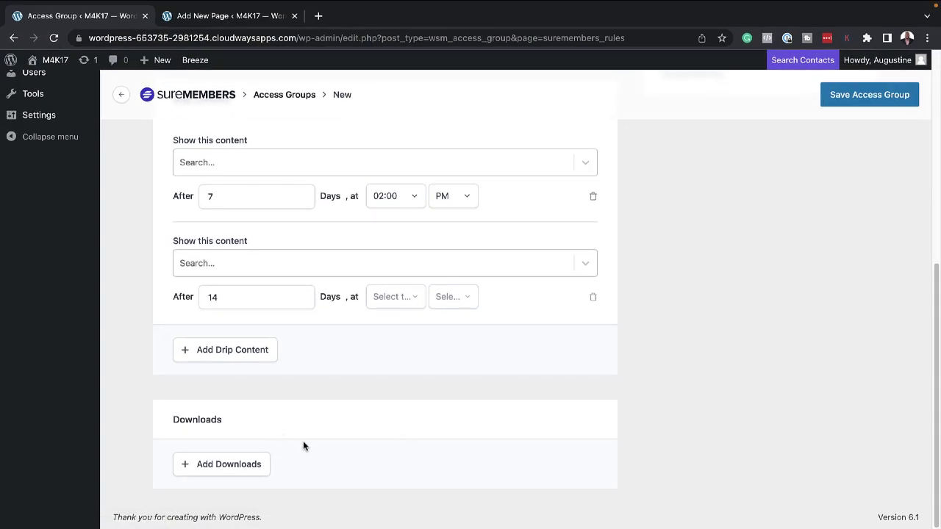
scroll(303, 445, up, 5)
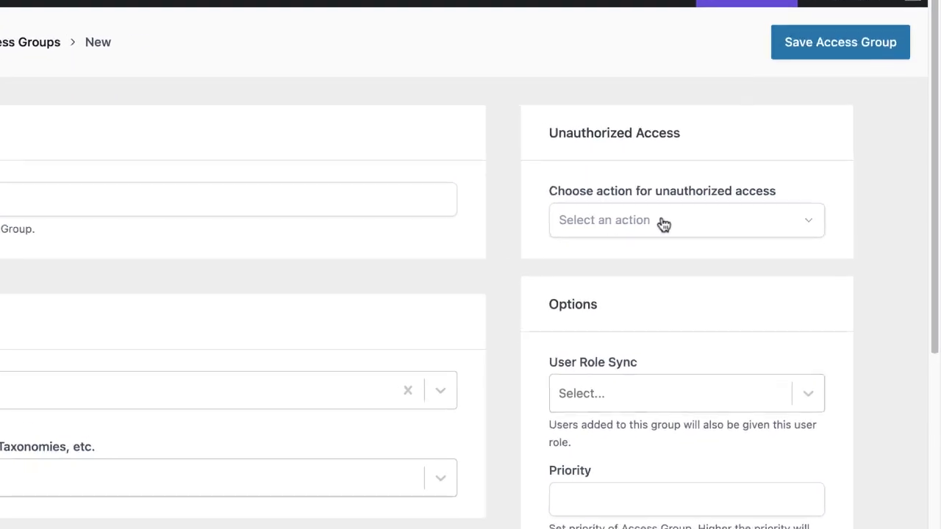
Step: Show unauthorized visitors a message filled with pasted lorem ipsum text
click(743, 222)
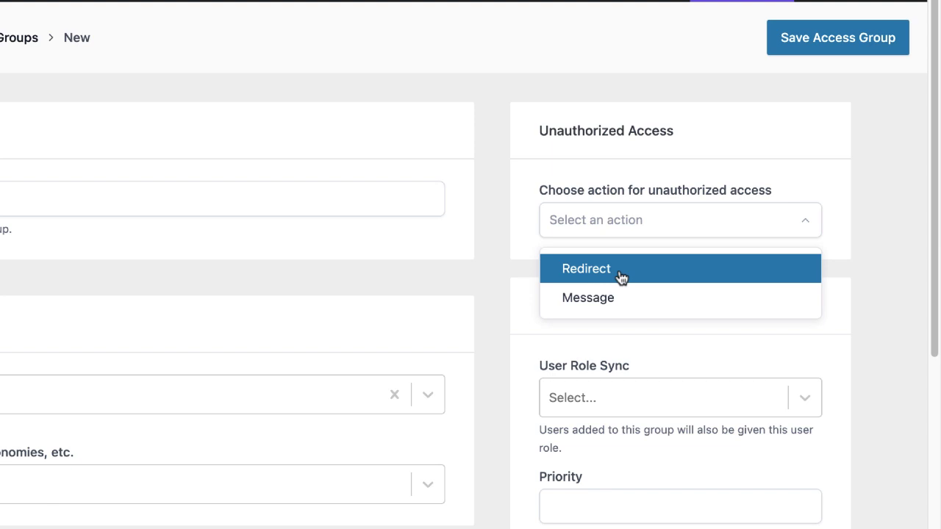
click(605, 299)
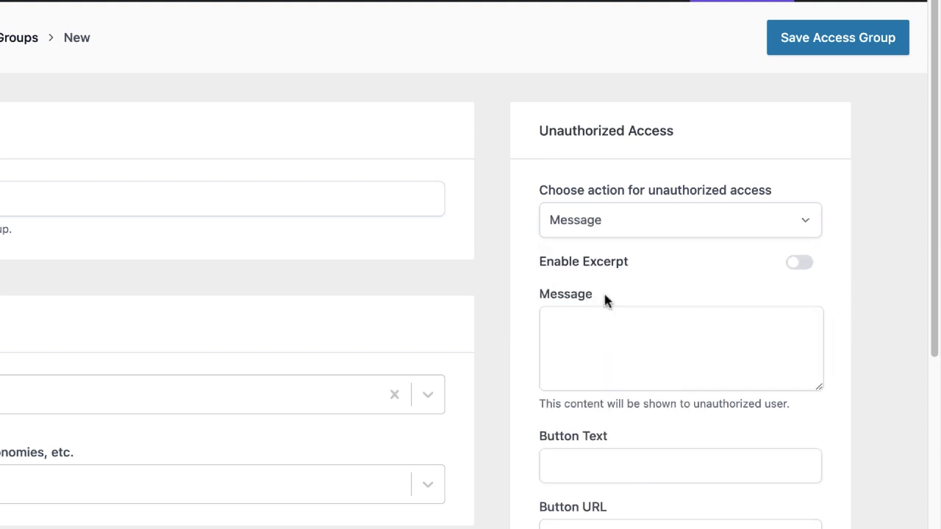
click(601, 322)
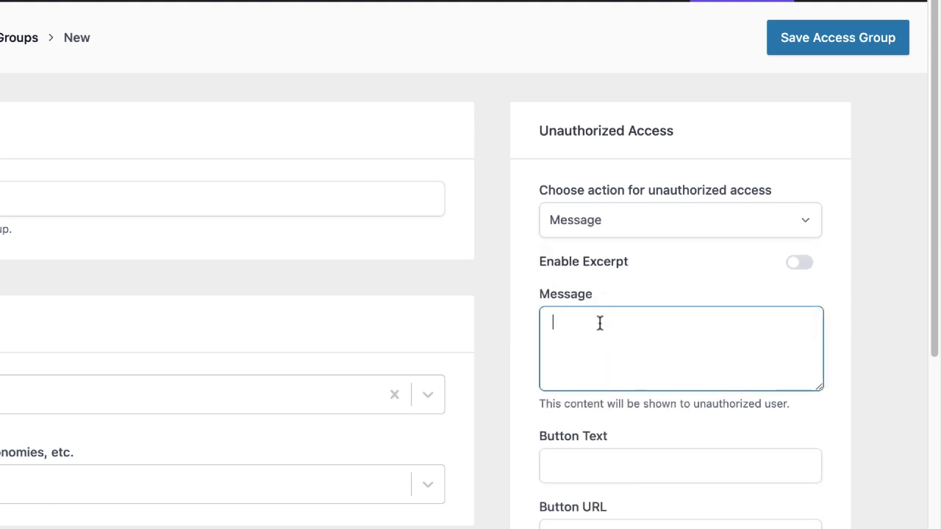
key(ctrl+v)
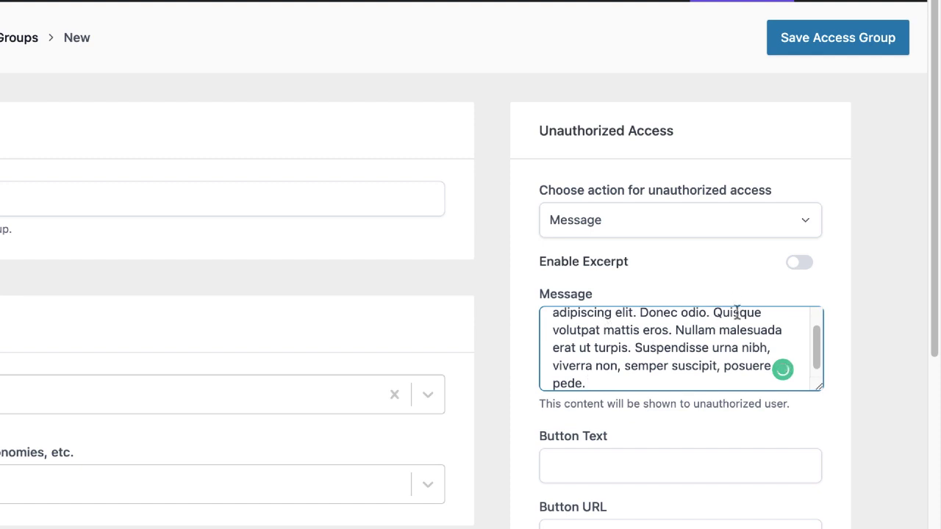
Step: Add a 'Become A Member!' button linking to '#' and enable the login button
click(635, 463)
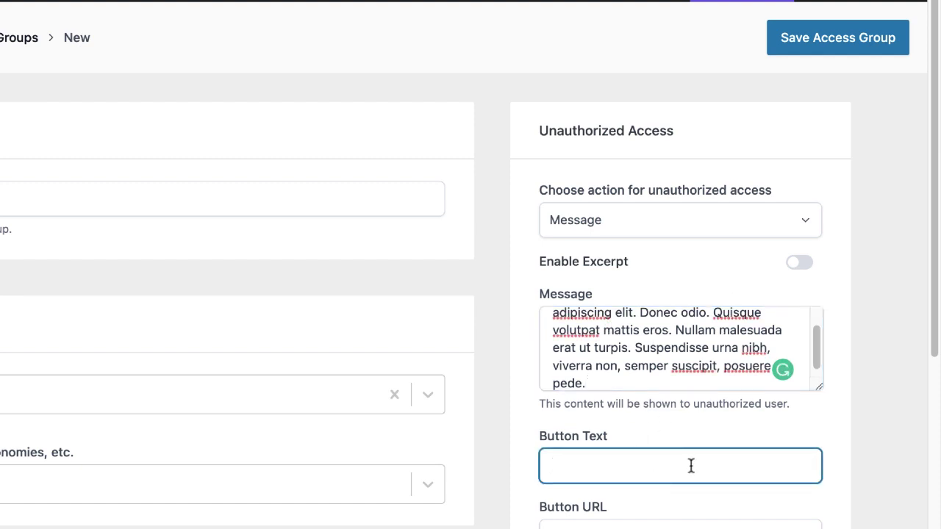
text(Become A Member)
text(!)
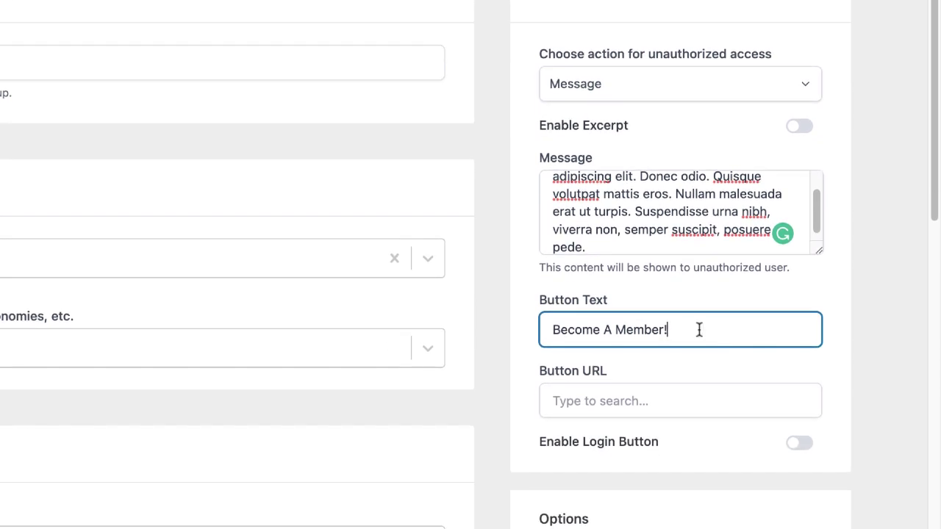
click(687, 364)
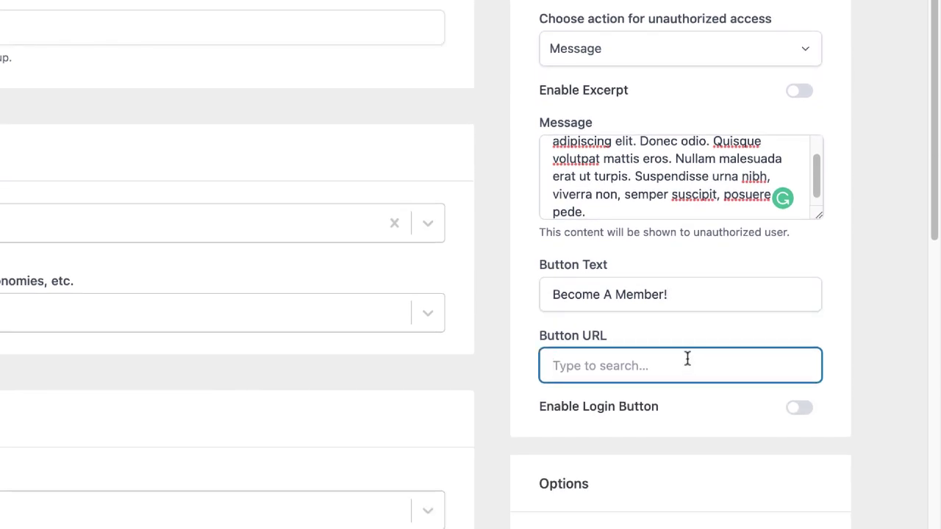
text(#)
click(808, 350)
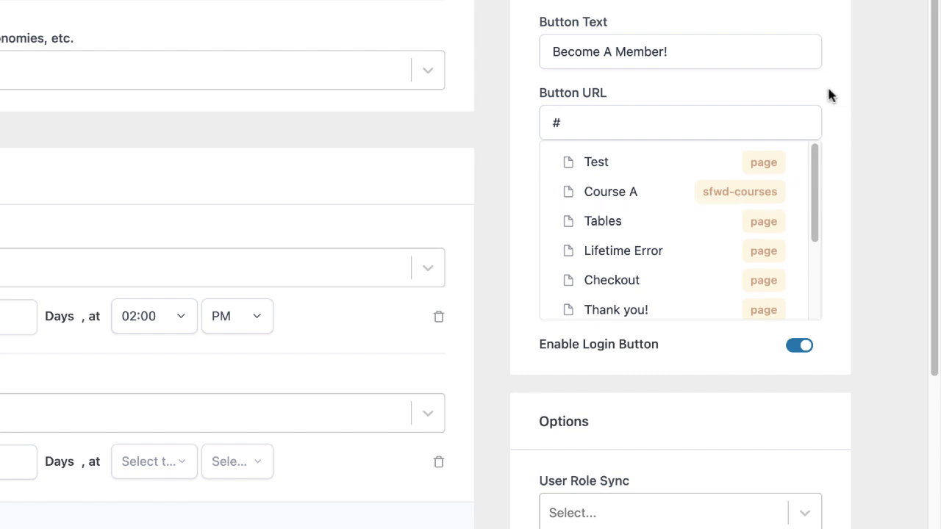
scroll(839, 110, up, 3)
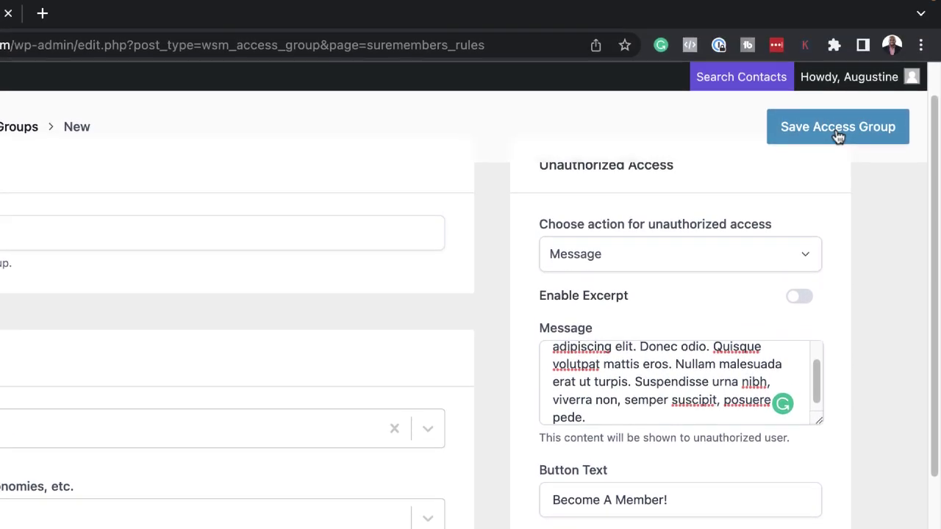
Step: Save the access group and load the post URL in an incognito window
click(838, 136)
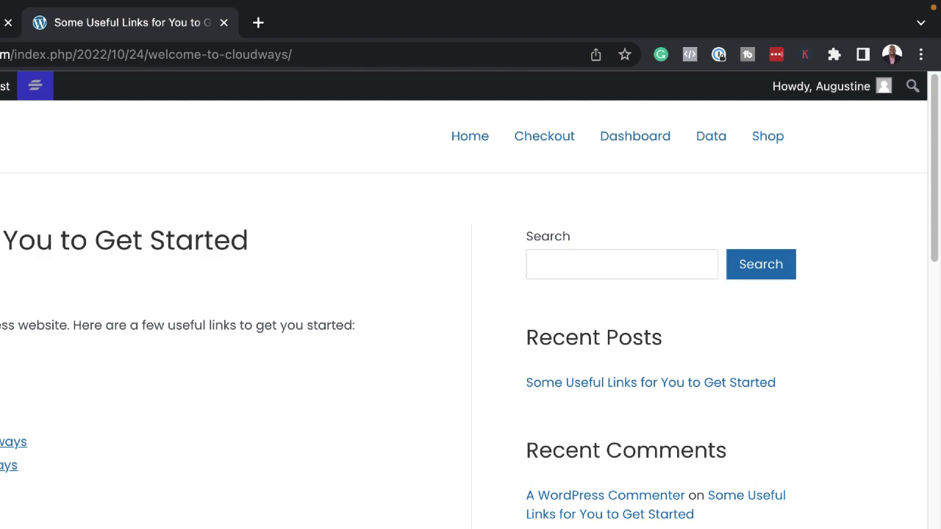
scroll(409, 218, down, 10)
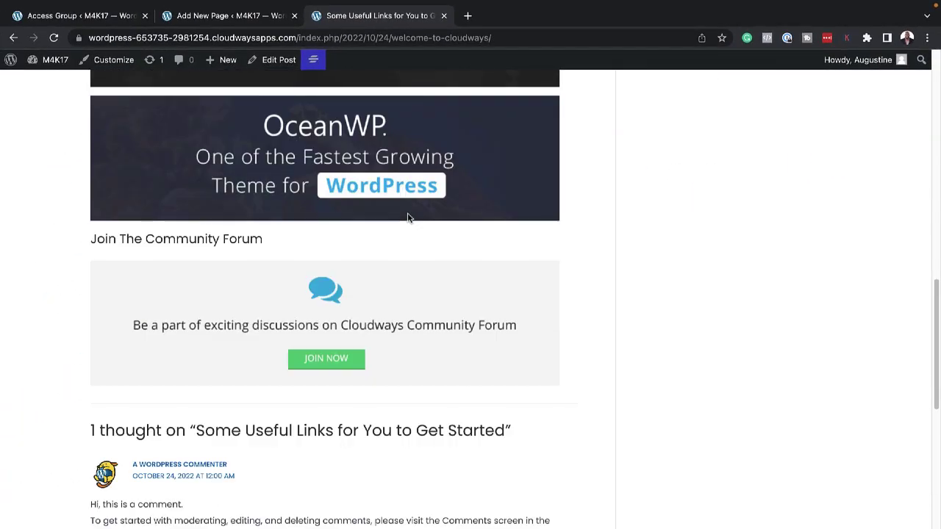
scroll(407, 216, down, 5)
key(super+shift+n)
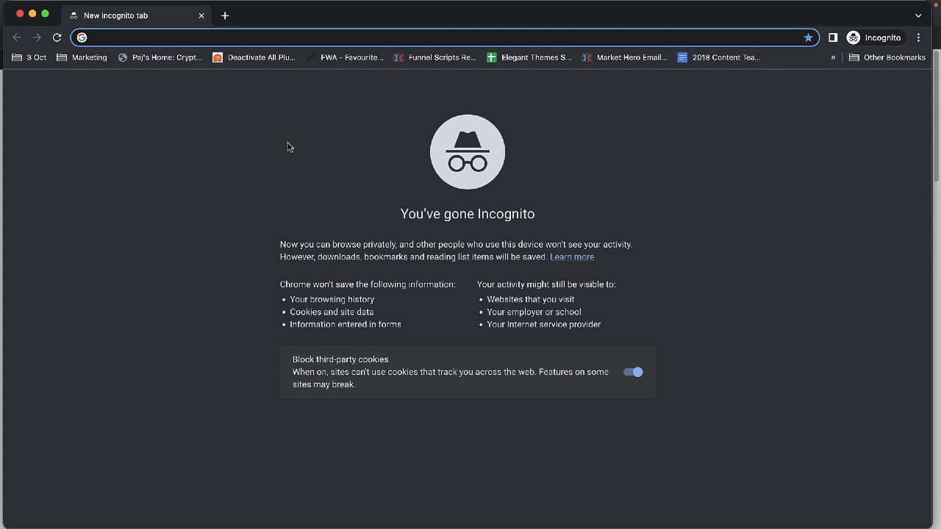
text(https://wordpress-653735-2981254.cloudwaysapps.com/index.php/2022/10/24/welcome-to-cloudways/)
key(Return)
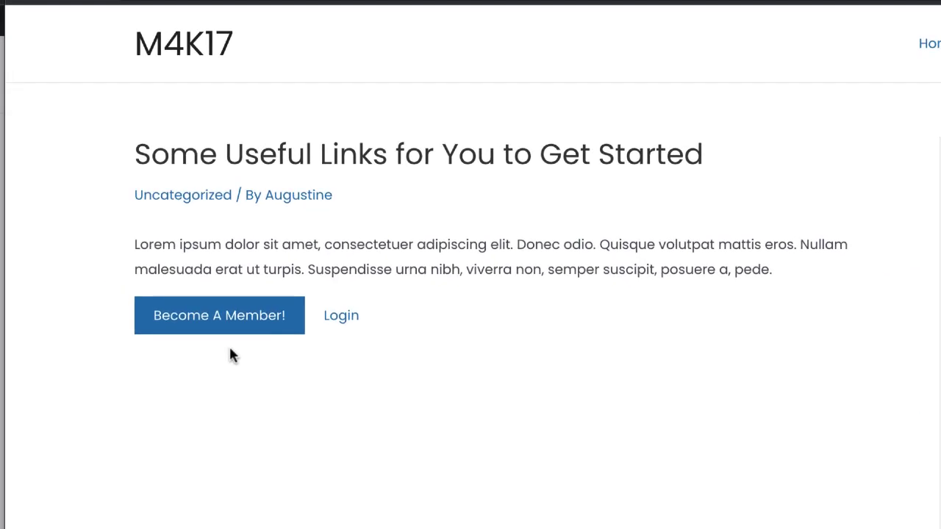
Step: Test the Login and Become A Member! buttons, then close the incognito window
click(342, 316)
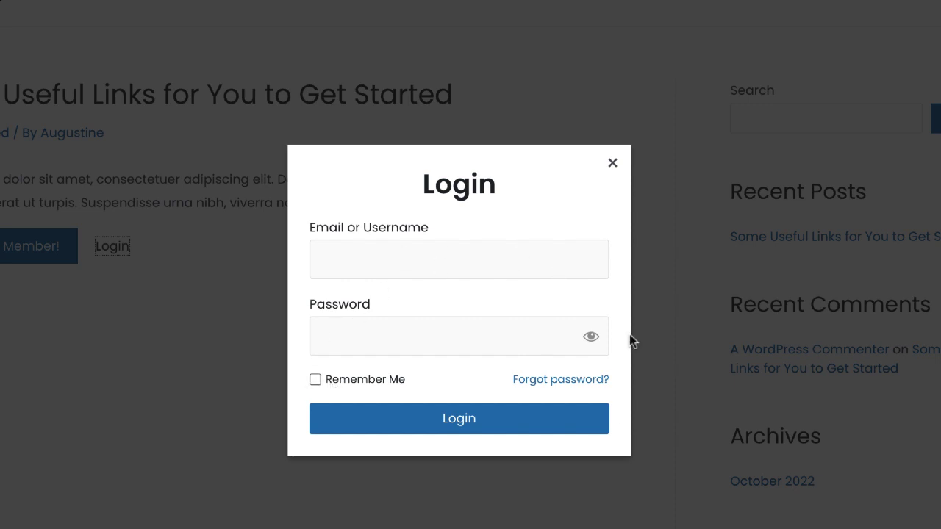
click(613, 164)
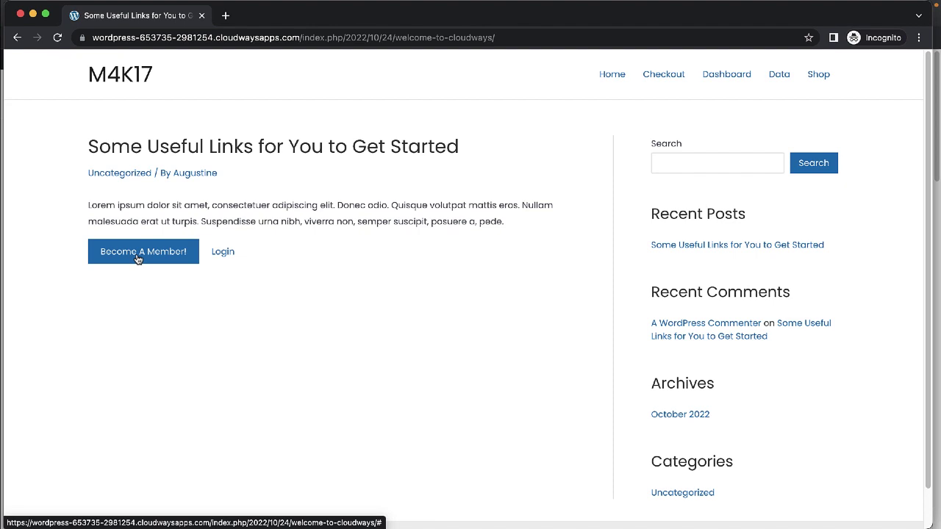
click(138, 258)
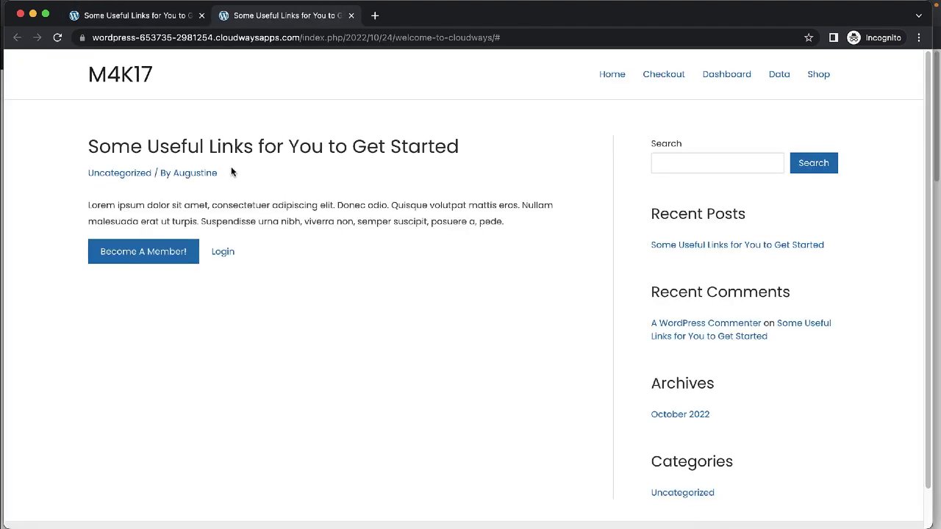
click(19, 14)
Step: Reopen Mak Group from the Access Groups list and dismiss its actions menu unchanged
click(121, 21)
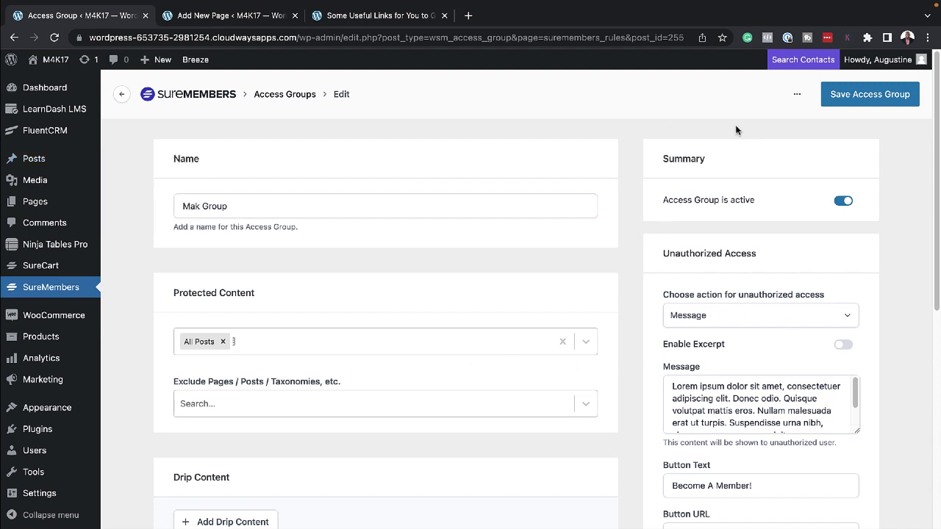
click(122, 96)
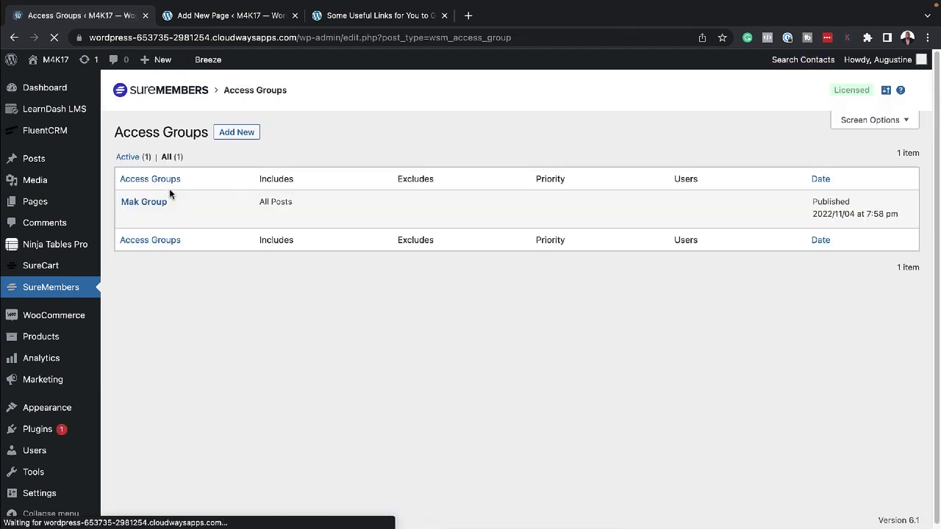
mouse_move(151, 211)
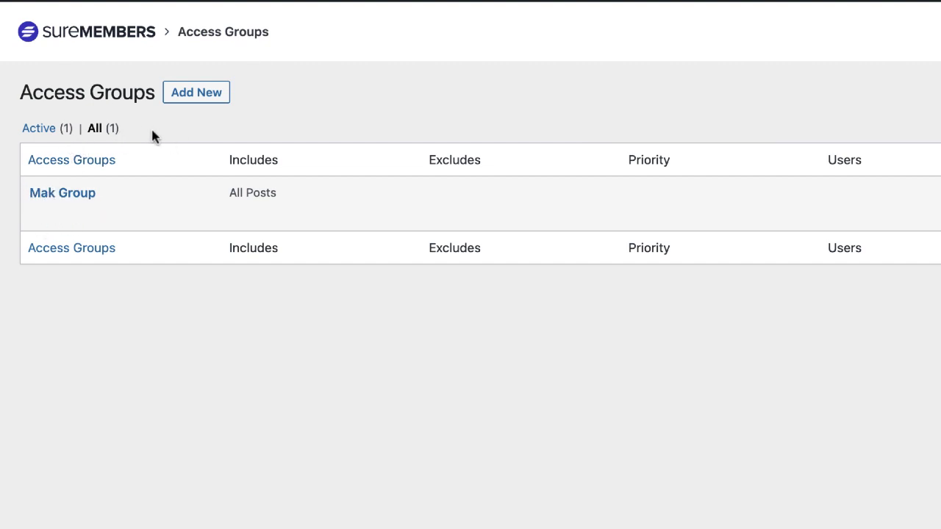
mouse_move(37, 202)
click(41, 217)
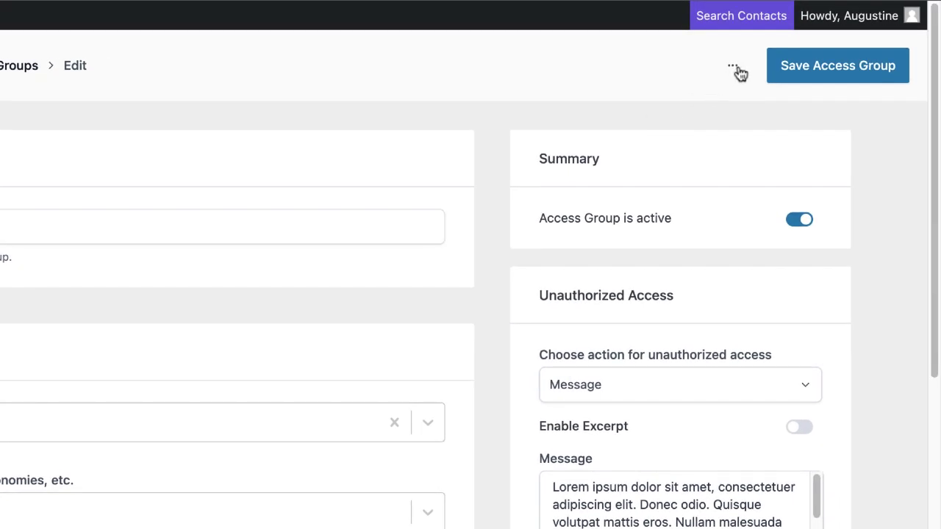
click(737, 69)
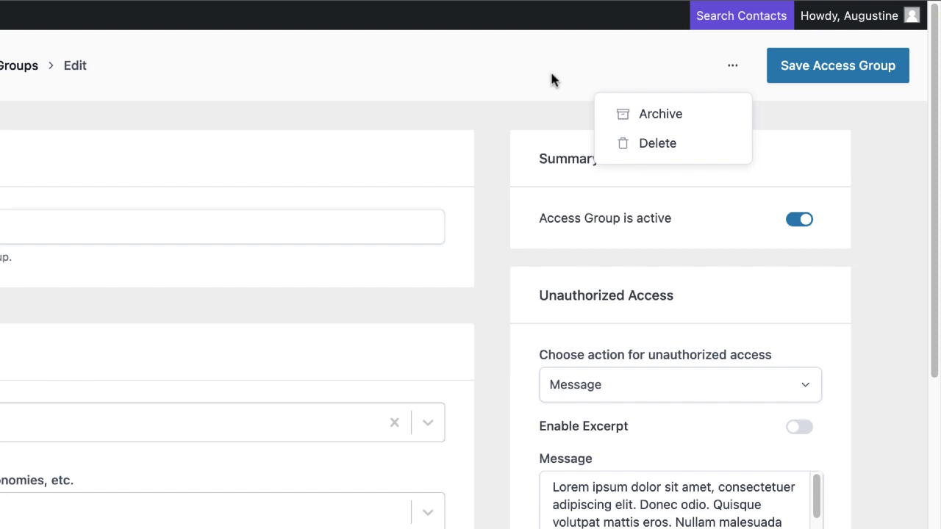
click(453, 90)
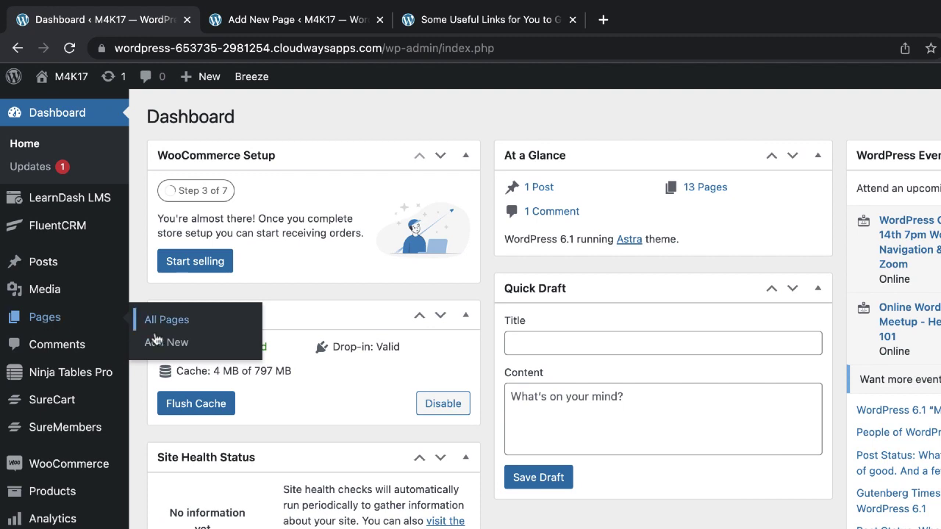
Step: Create a page titled 'New Page' with two lorem ipsum paragraphs and view its SureMembers access
click(158, 346)
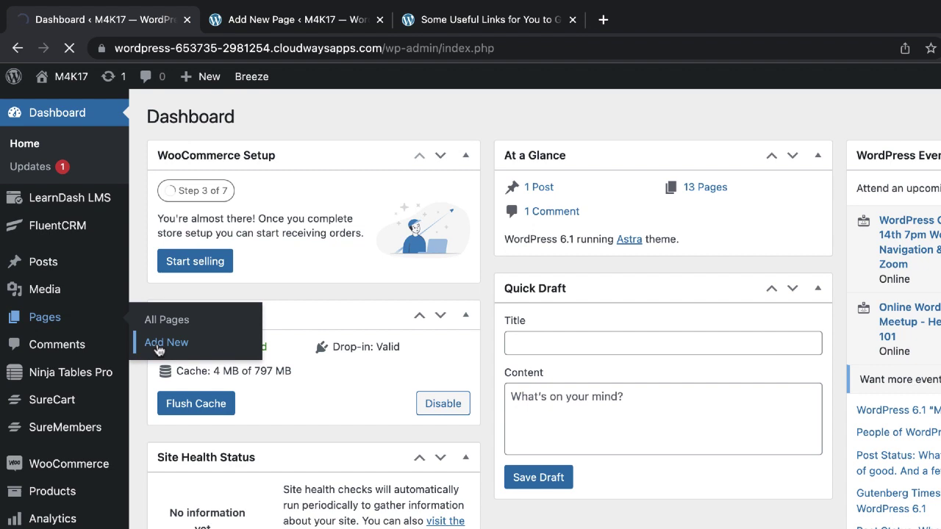
text(New Page)
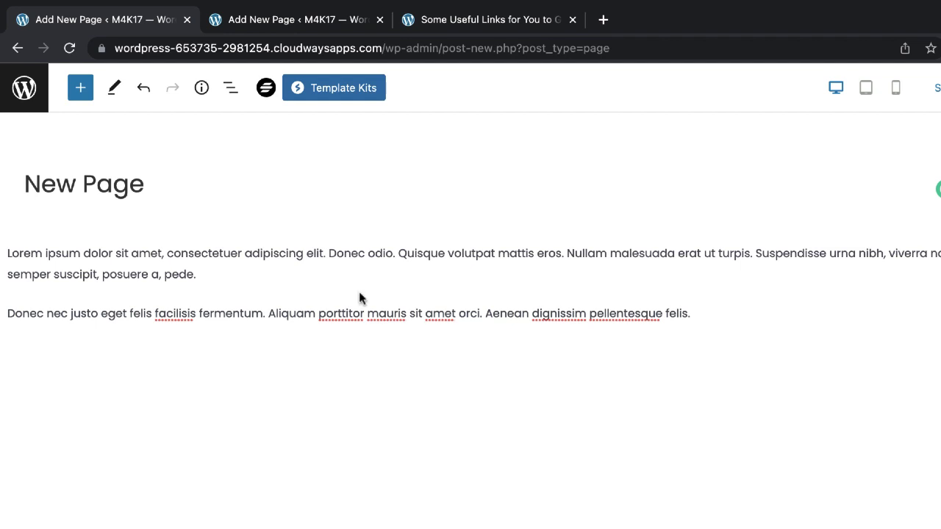
click(266, 88)
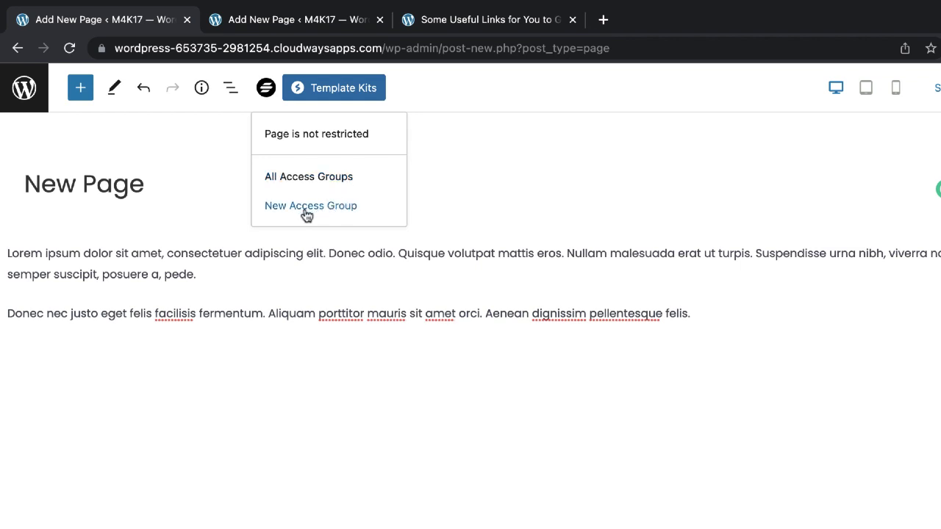
Step: Fill in a 'New Page' access group protecting the New Page page, then close without saving
click(343, 208)
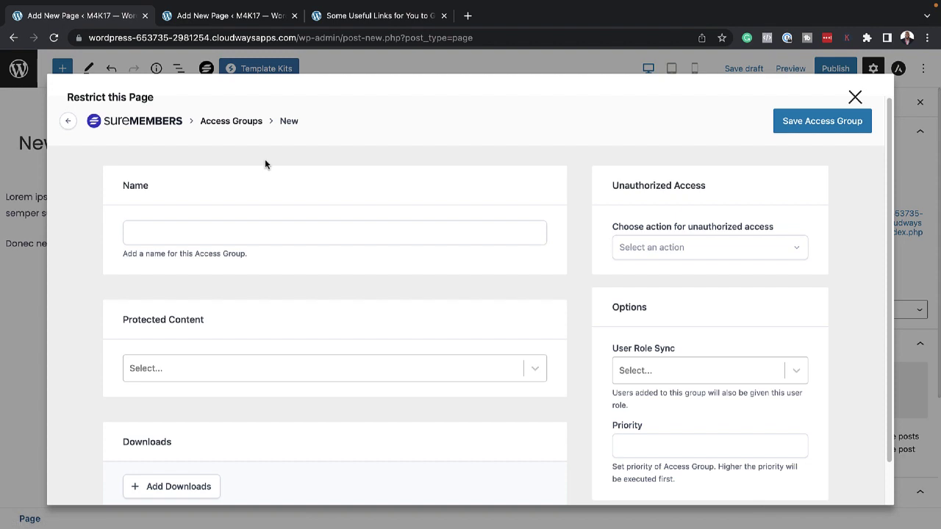
click(217, 236)
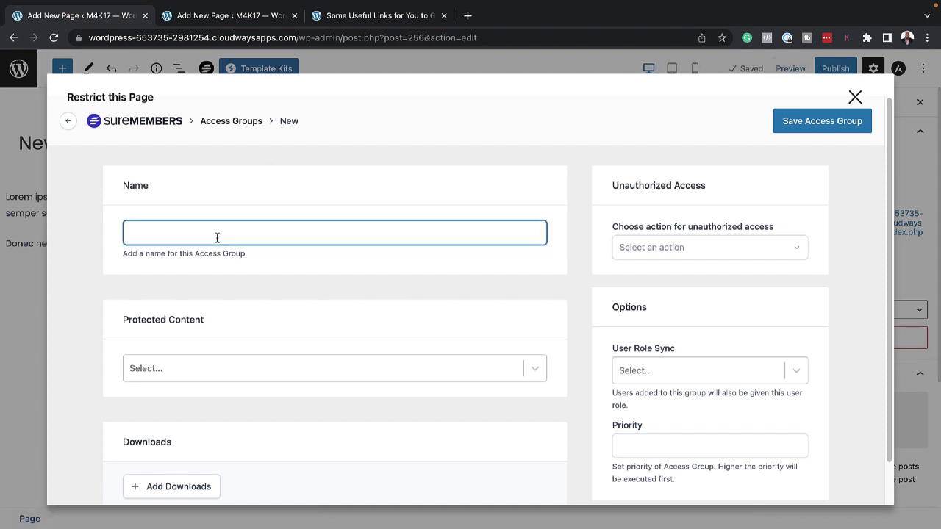
text(New Page)
click(156, 372)
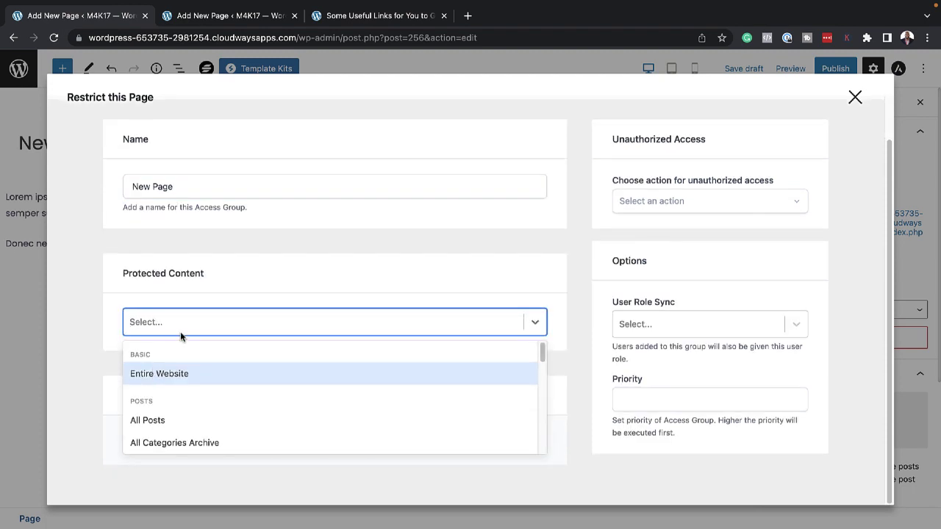
text(page)
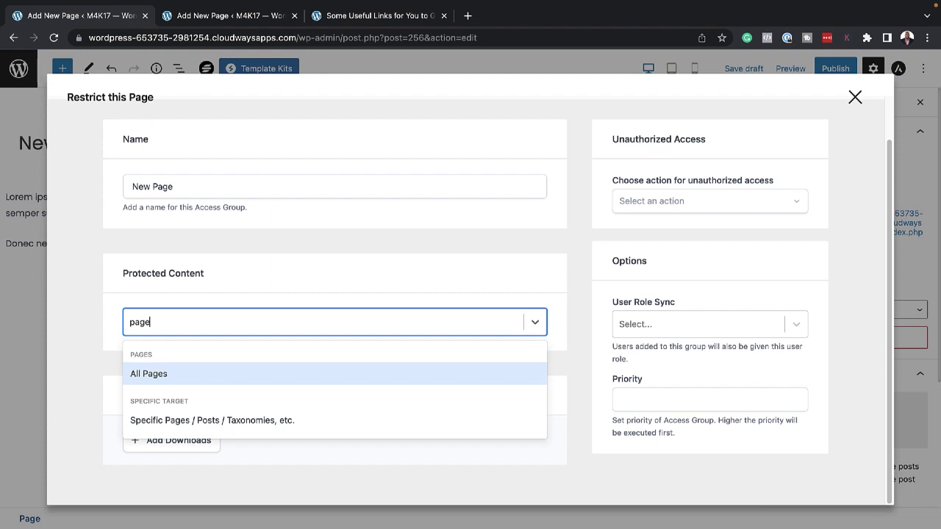
click(148, 420)
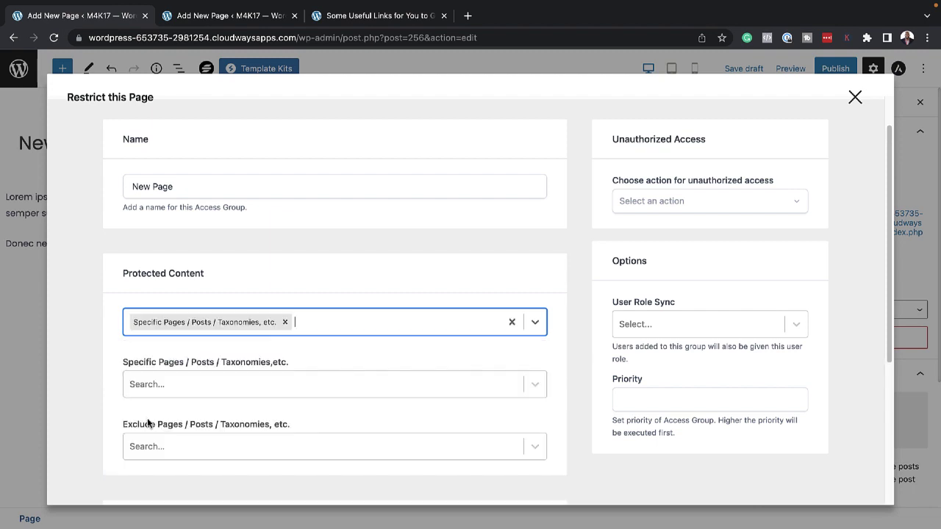
click(167, 382)
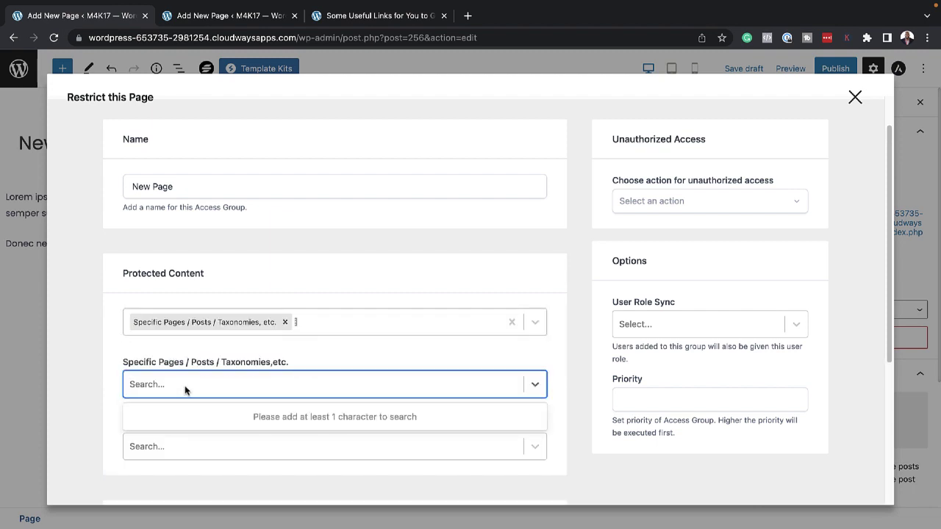
text(new)
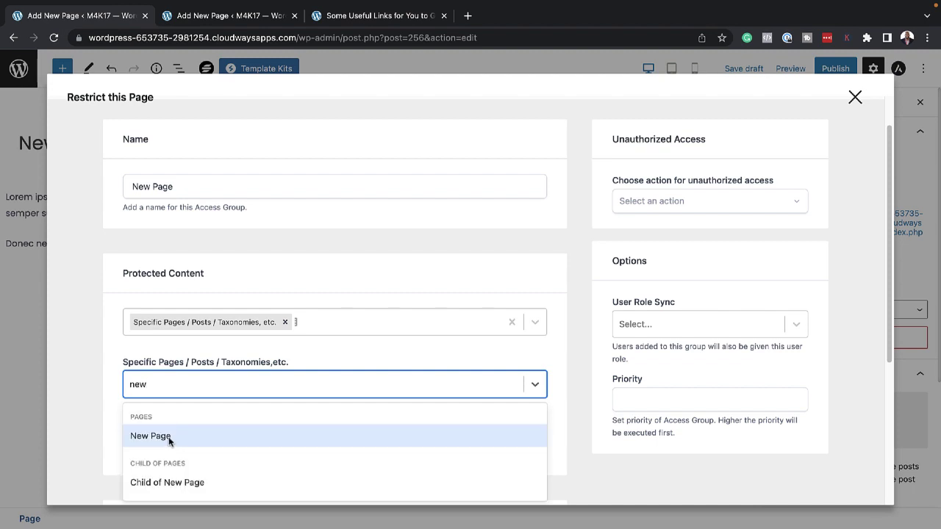
click(169, 436)
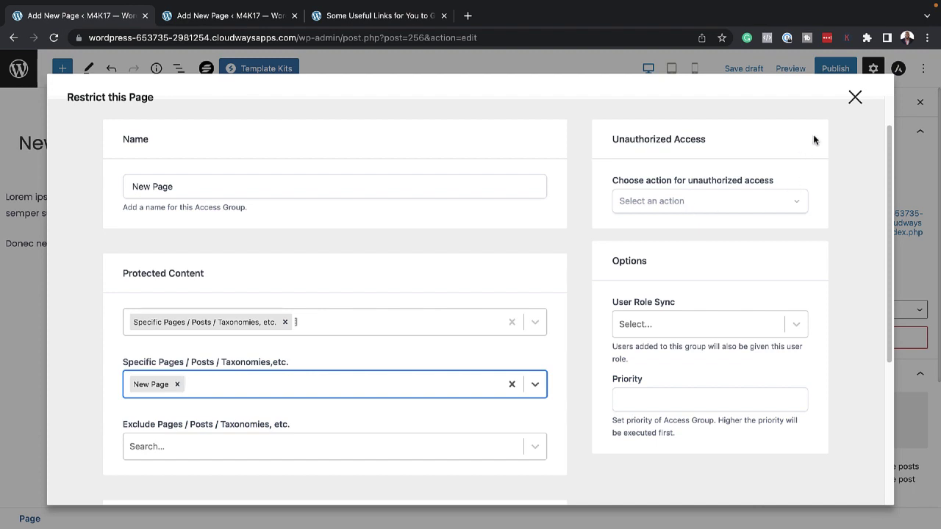
click(854, 97)
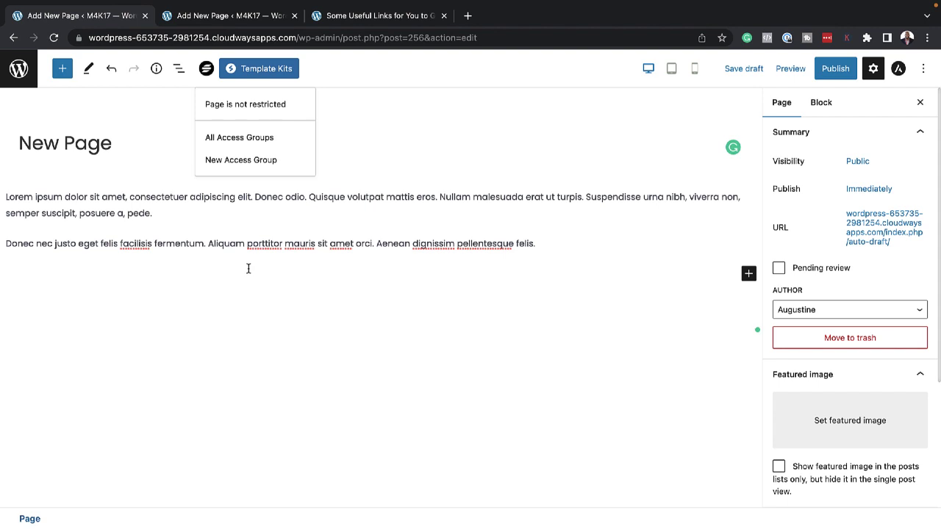
Step: Restrict the first paragraph to Mak Group members and save the page draft
click(218, 309)
click(194, 206)
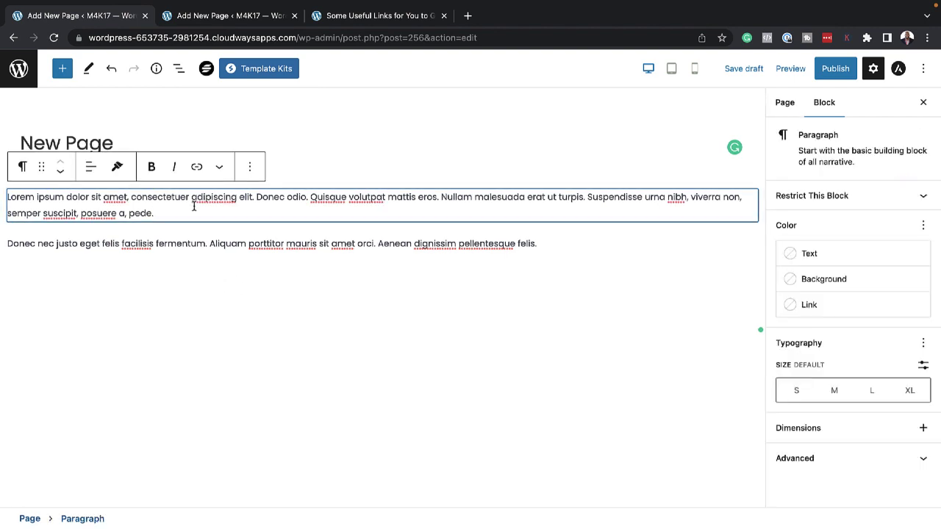
click(841, 199)
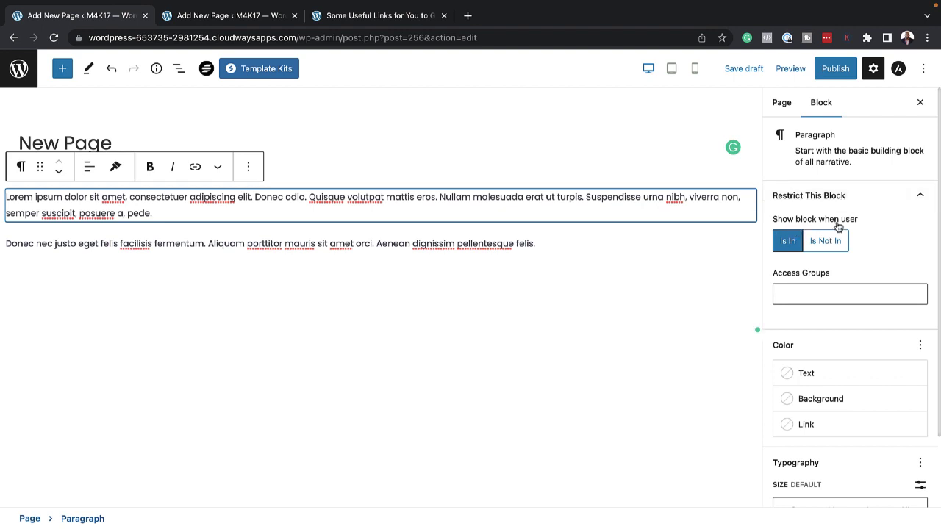
click(804, 294)
click(807, 314)
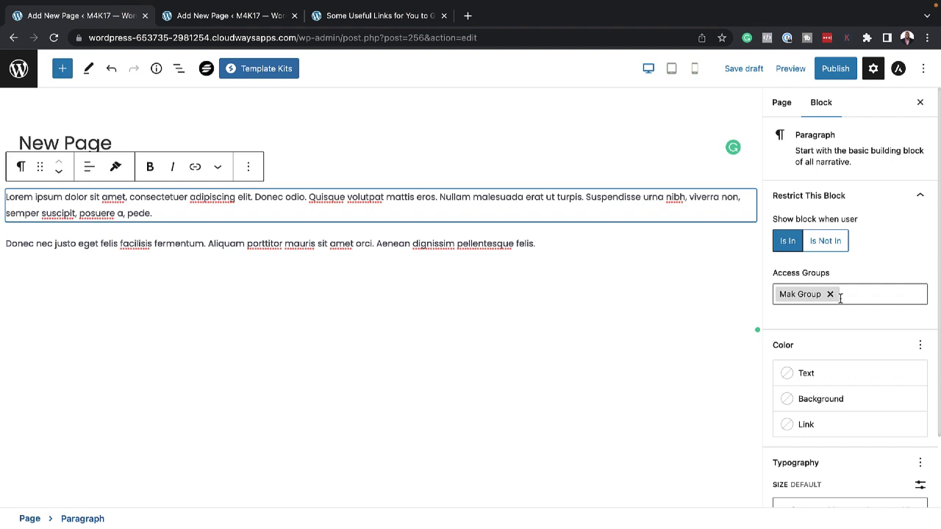
click(558, 243)
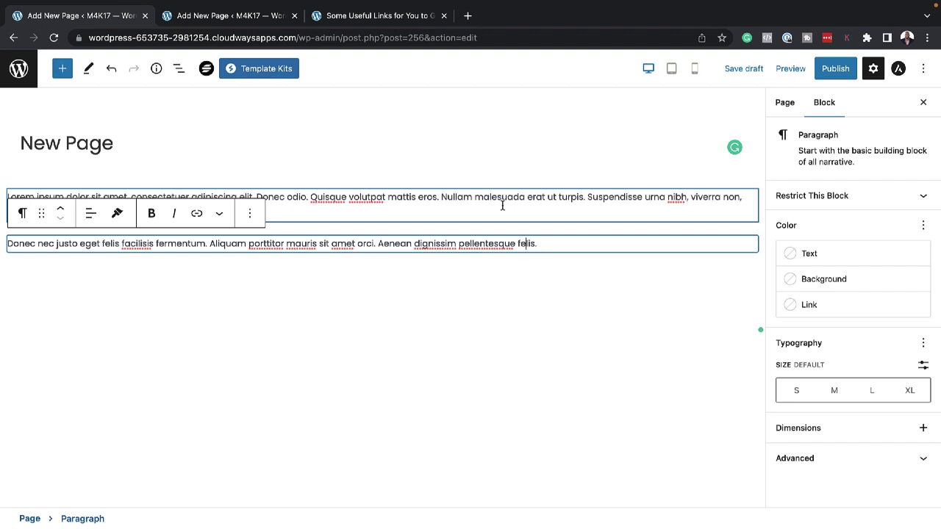
key(ctrl+s)
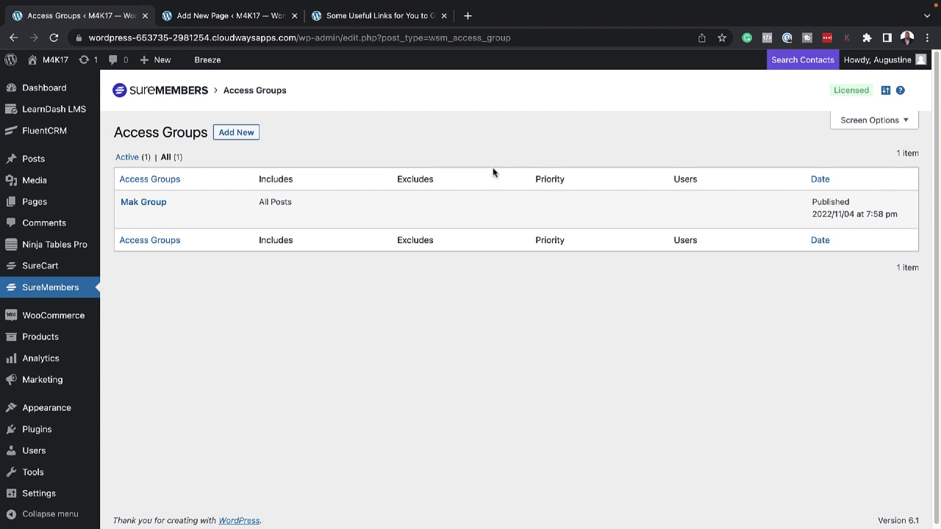
Step: Open SureMembers Admin Settings from the settings icon beside 'Licensed'
click(886, 91)
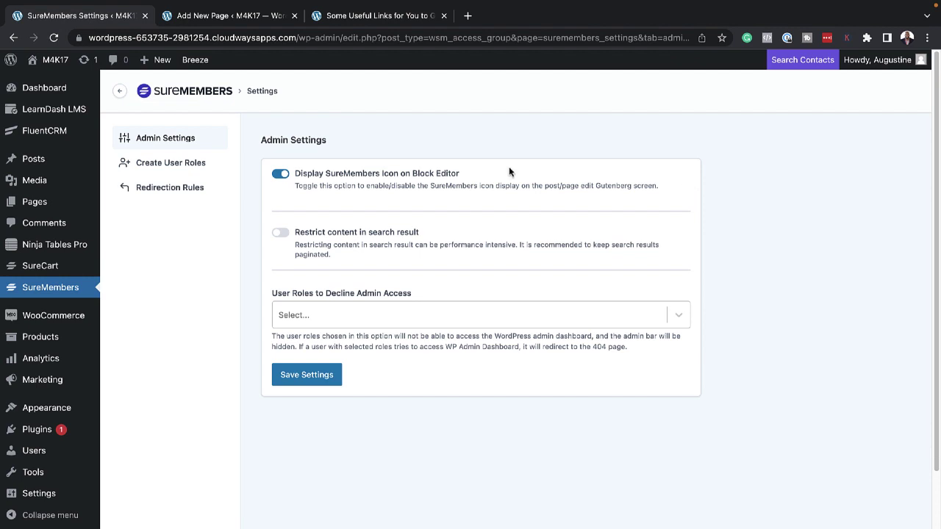
Step: View the Redirection Rules tab in SureMembers Settings
click(203, 190)
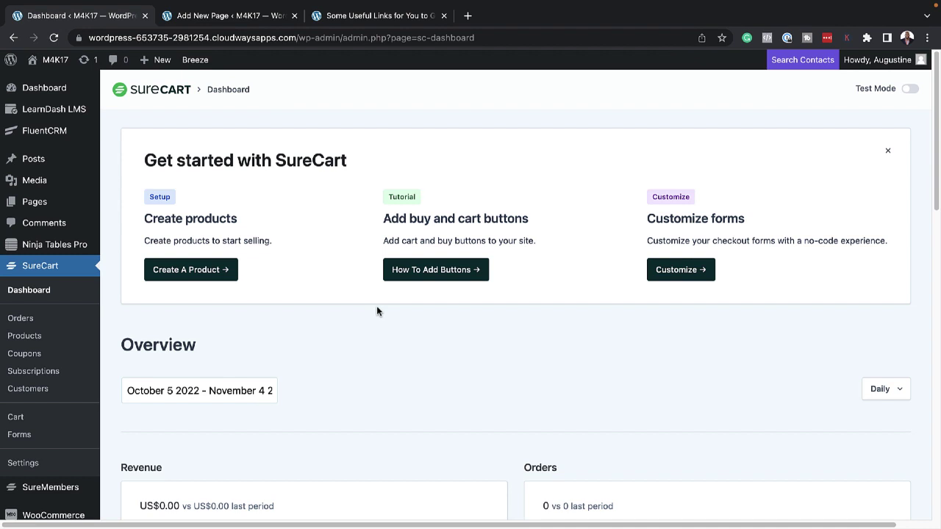
Step: Create the 'Mak Membership' product and give it a one-time price of 99 dollars
click(203, 274)
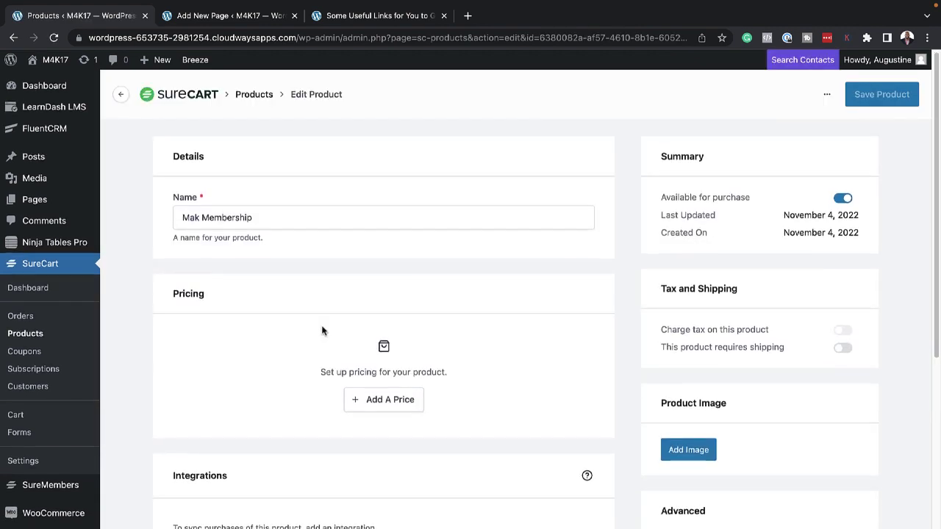
scroll(360, 346, down, 1)
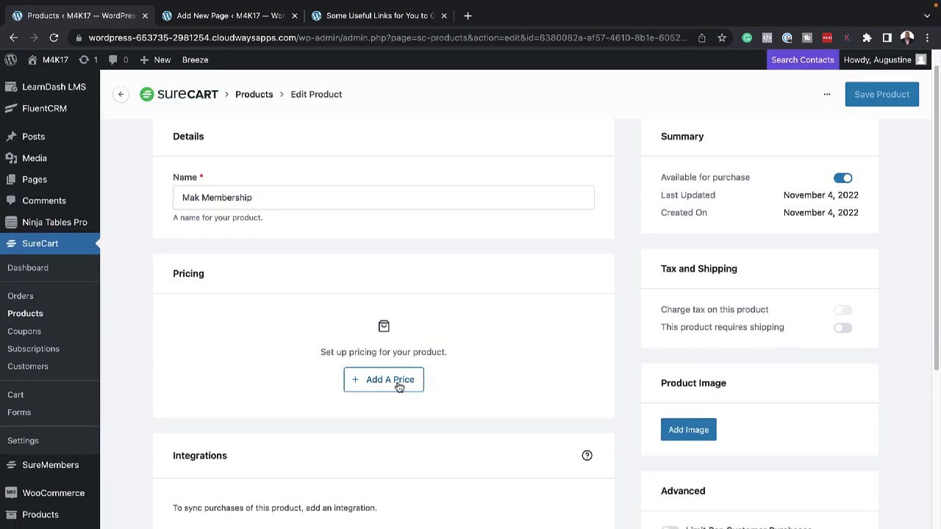
click(397, 381)
click(373, 314)
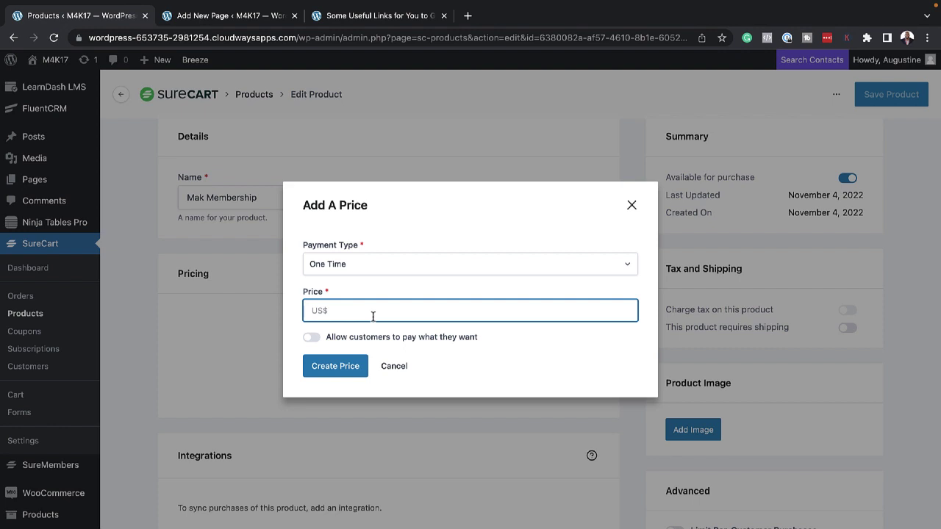
text(999)
key(BackSpace)
click(347, 371)
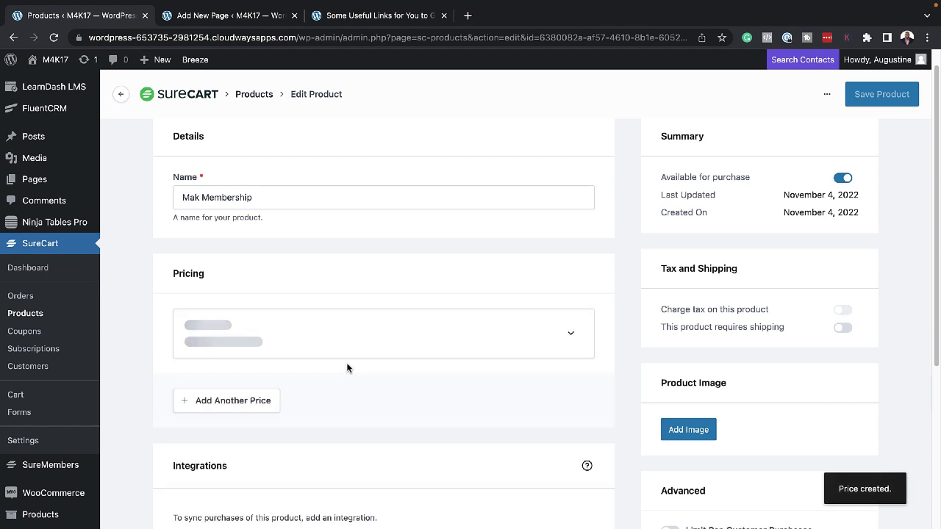
scroll(382, 383, down, 4)
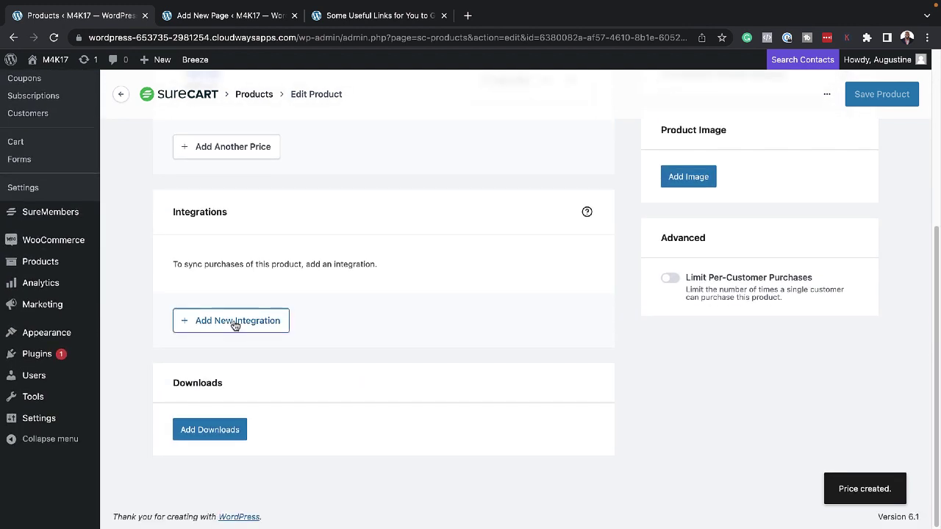
Step: Add a SureMembers integration to Mak Membership that grants the Mak Group access group
click(255, 323)
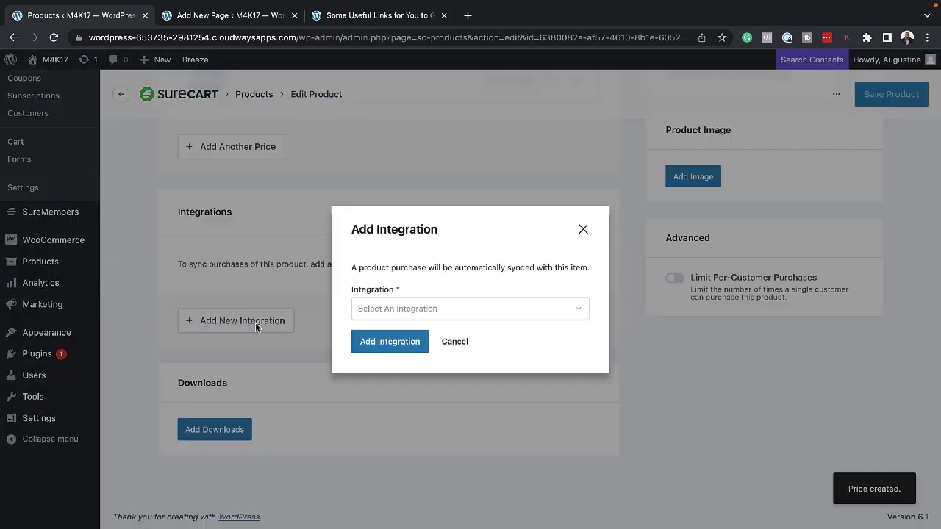
click(384, 315)
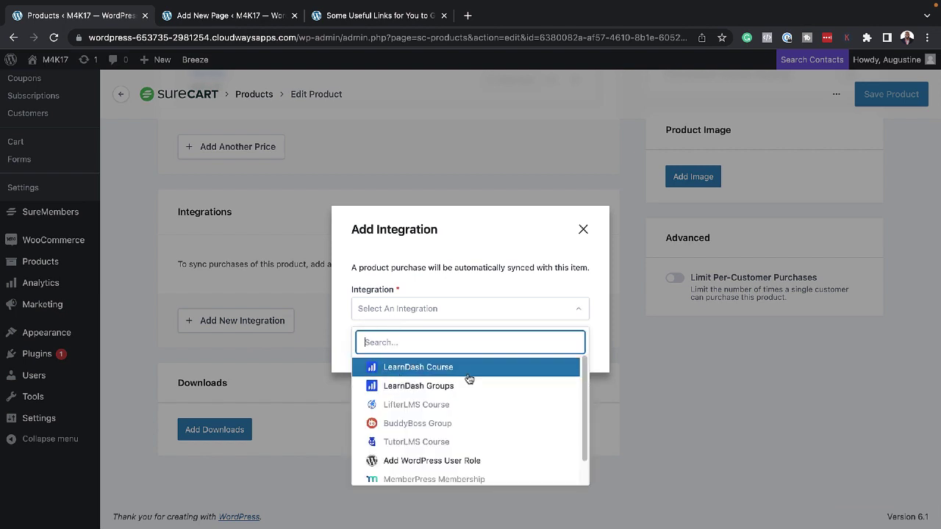
scroll(520, 411, down, 1)
scroll(477, 401, down, 1)
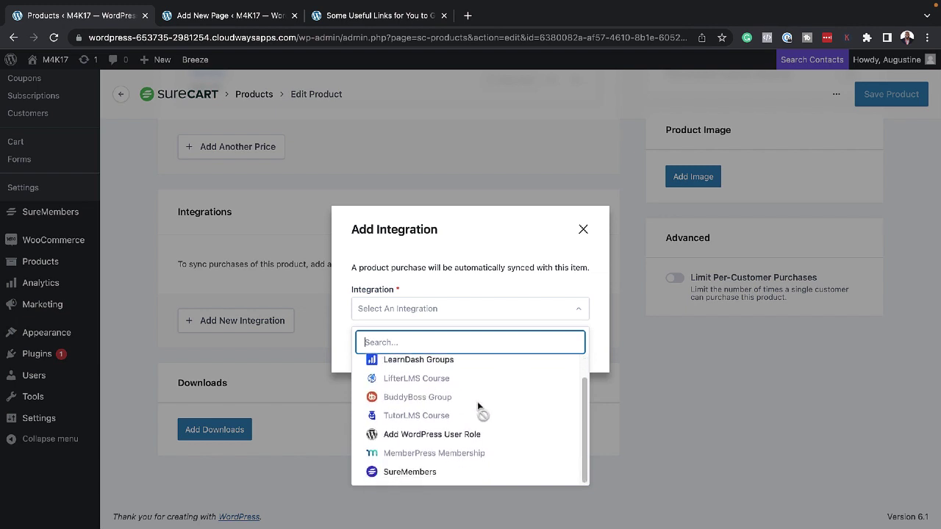
click(421, 472)
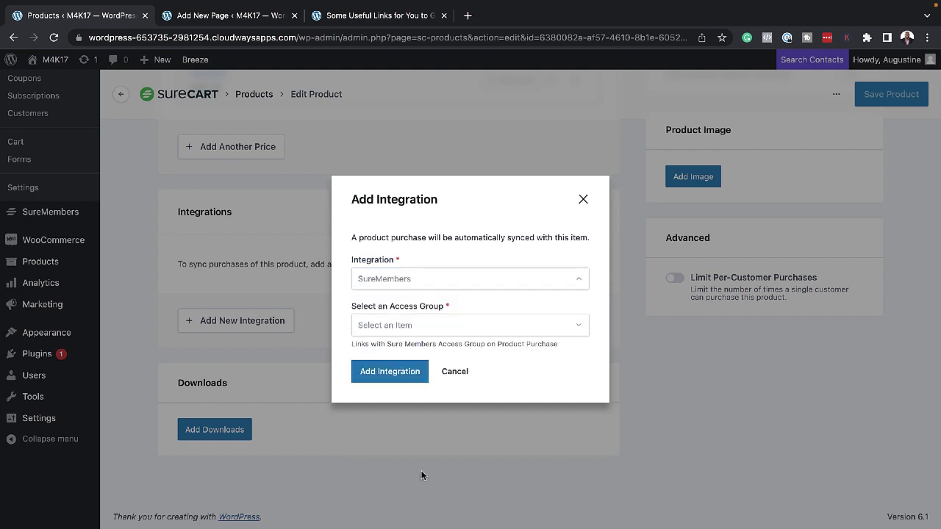
click(408, 329)
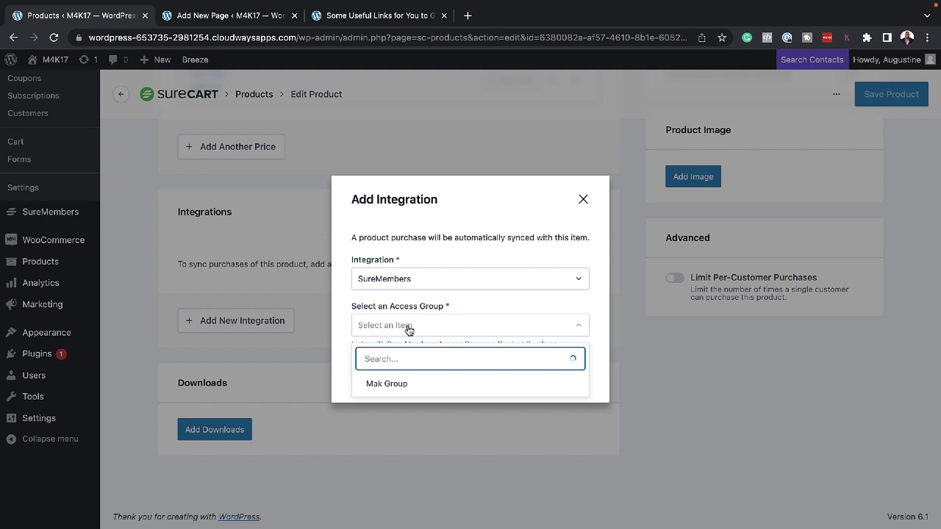
click(407, 385)
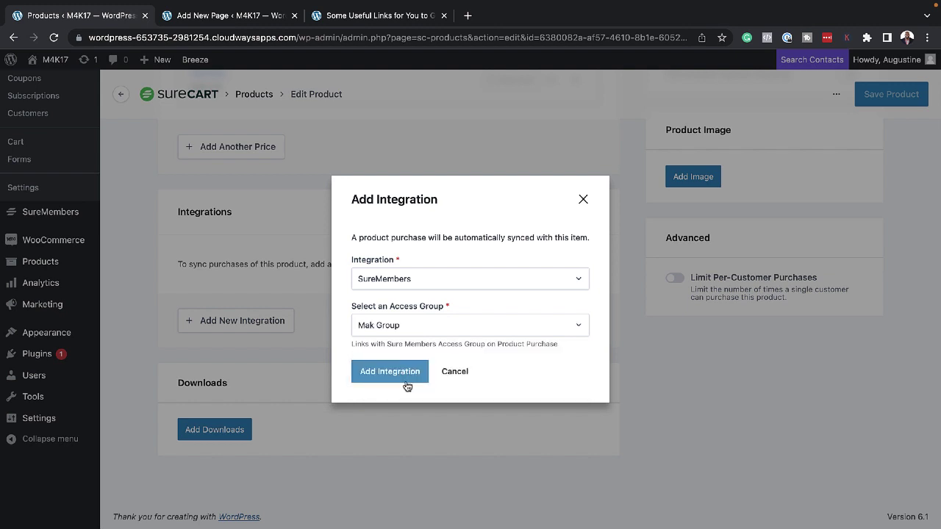
click(408, 376)
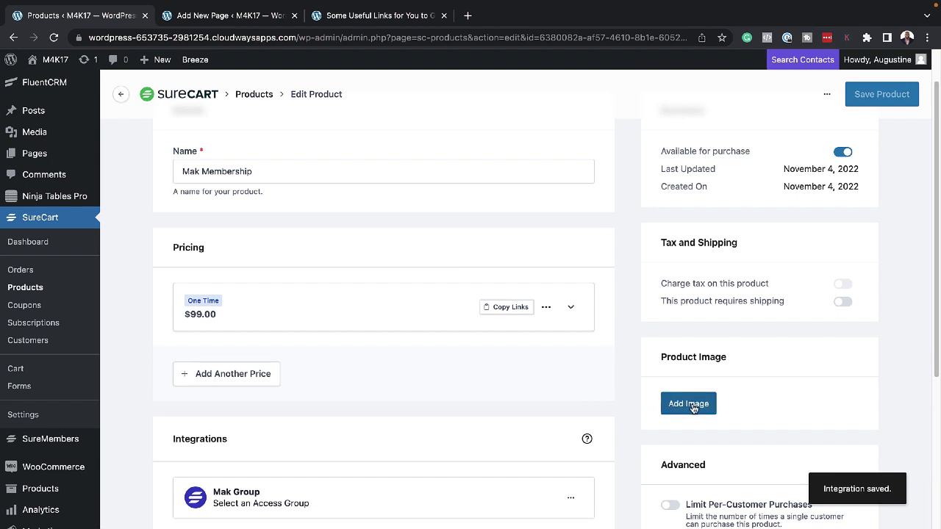
scroll(728, 389, up, 2)
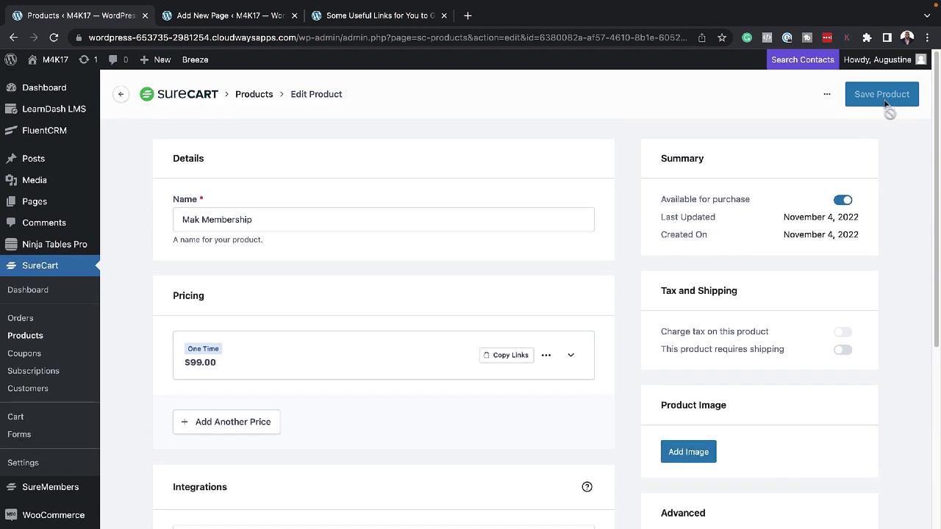
Step: Add a second integration, LearnDash Course, granting access to Course A
scroll(258, 321, down, 4)
click(258, 321)
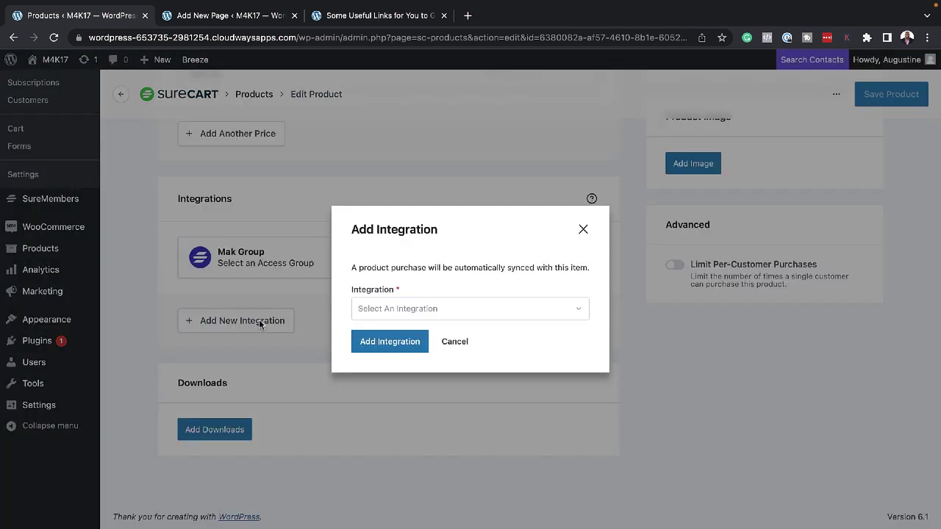
click(458, 312)
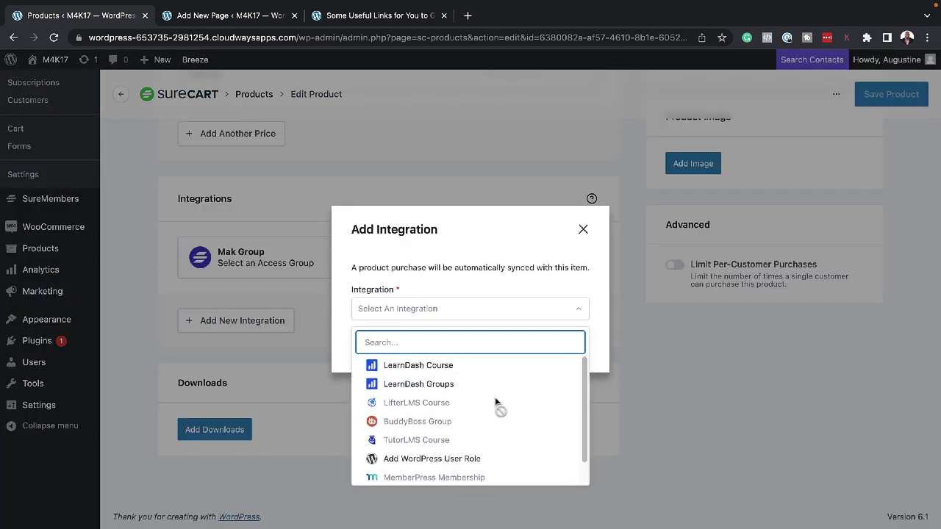
scroll(495, 403, down, 1)
scroll(495, 403, up, 1)
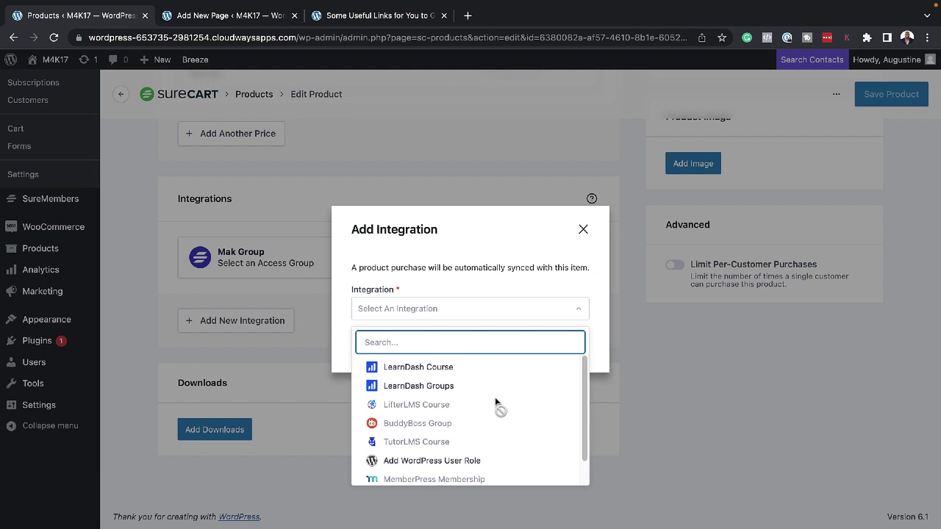
click(445, 368)
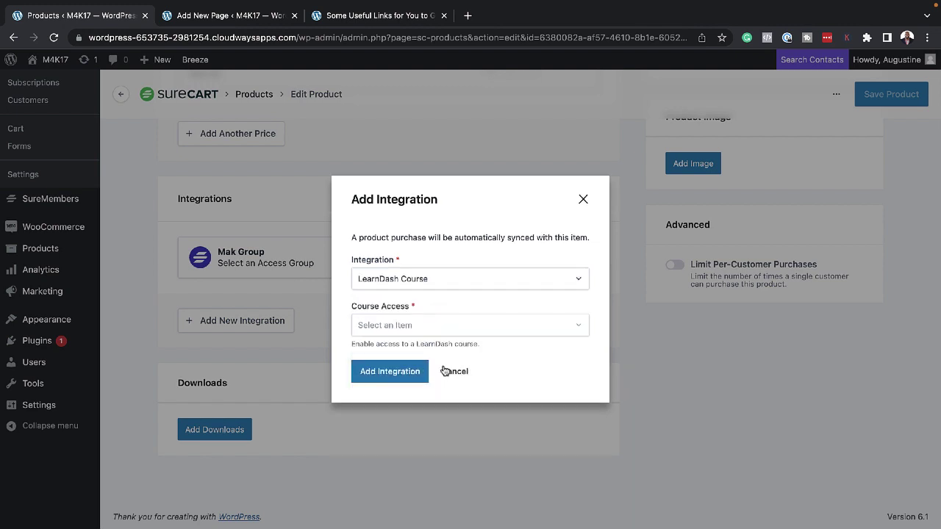
click(410, 328)
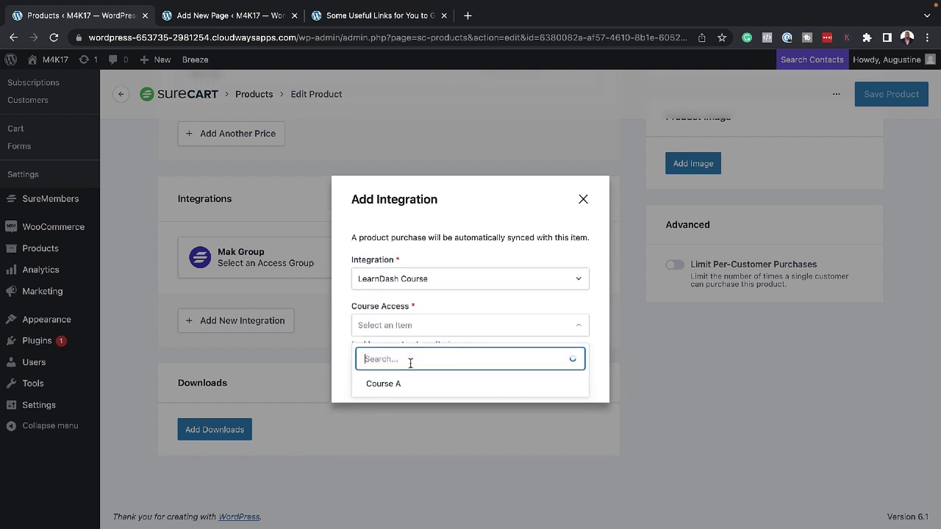
click(401, 384)
click(405, 373)
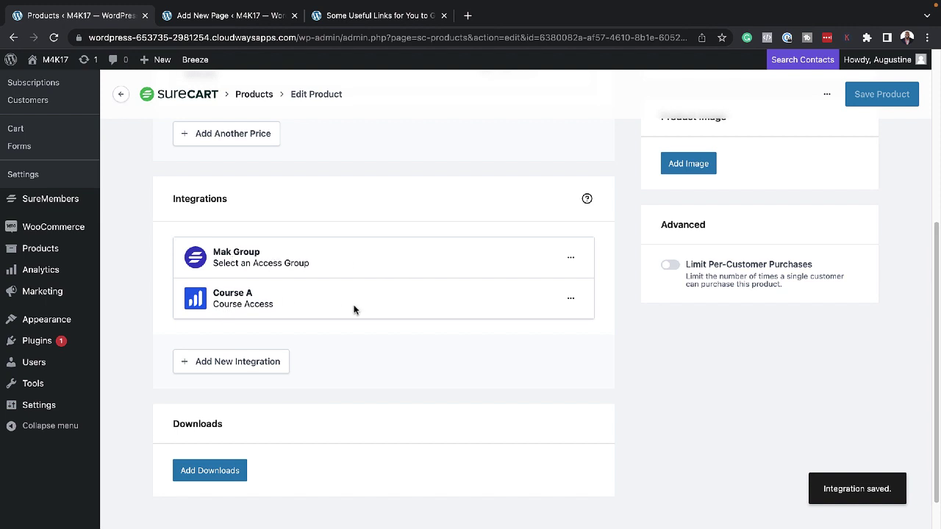
scroll(353, 310, up, 4)
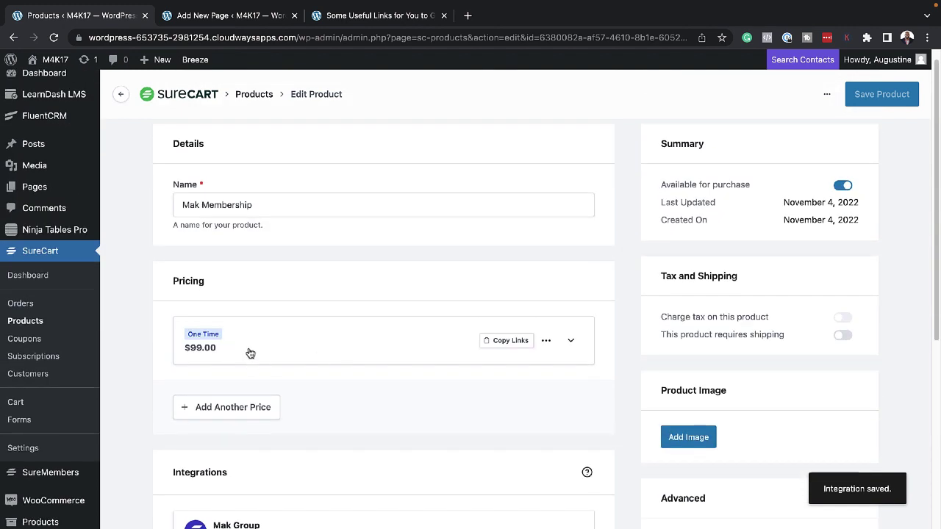
Step: Open the $99.00 price's links and shortcodes, then copy the buy button shortcode and the buy link
scroll(426, 242, up, 1)
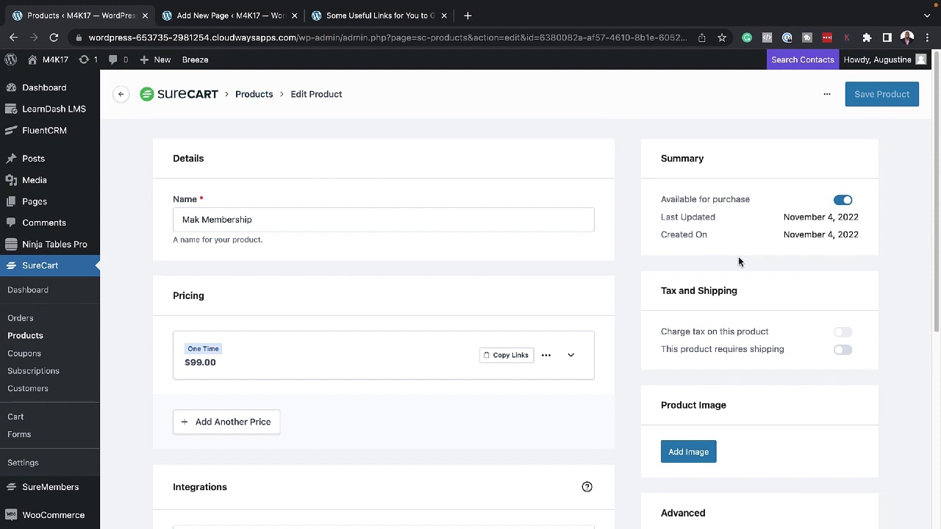
click(524, 360)
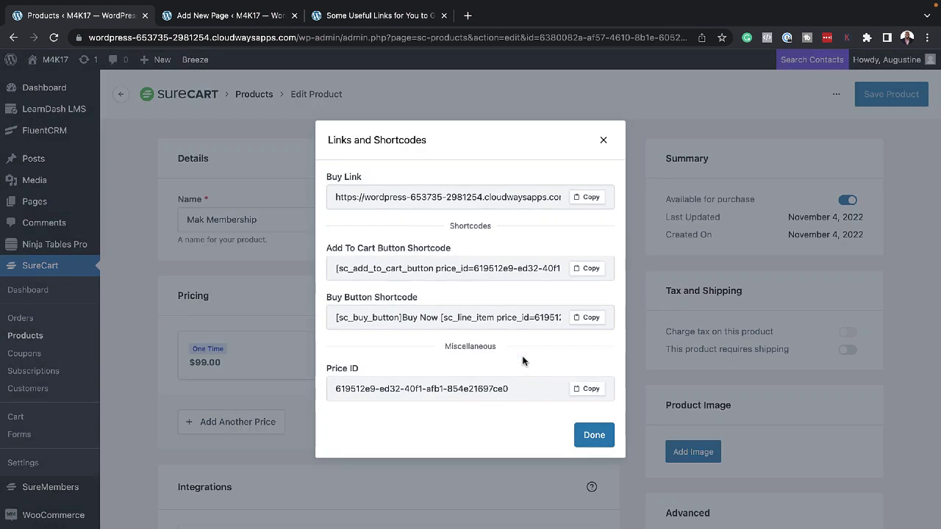
click(400, 321)
click(594, 318)
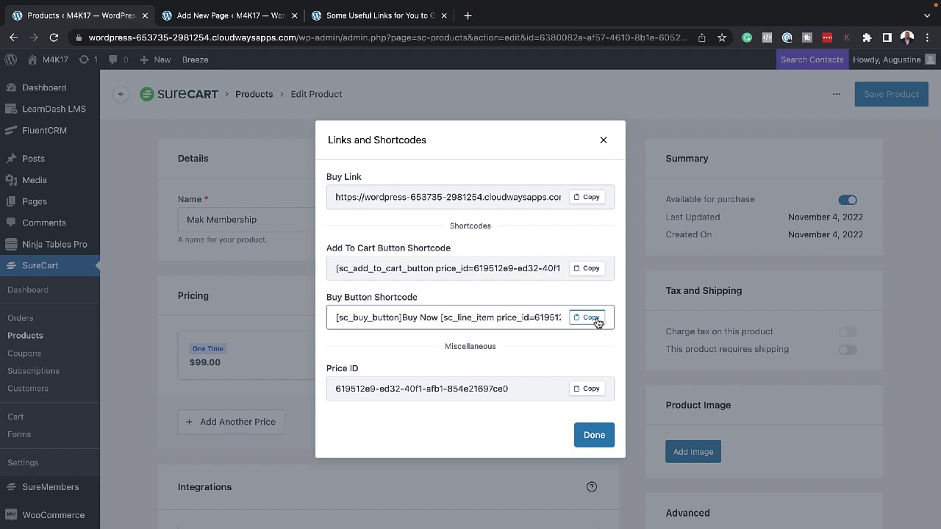
click(590, 198)
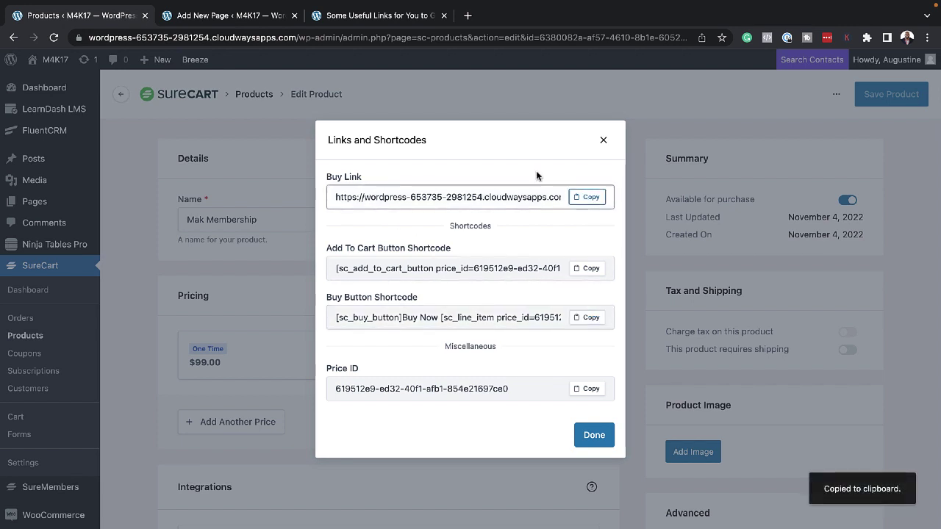
Step: Load the copied buy link in the front-end tab and review the $99.00 Mak Membership checkout
click(368, 15)
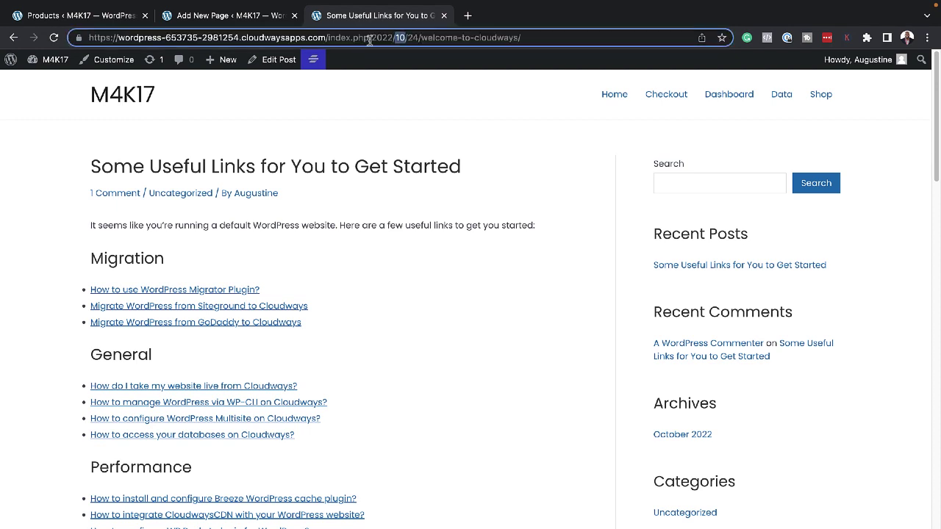
key(ctrl+a)
key(ctrl+v)
key(Return)
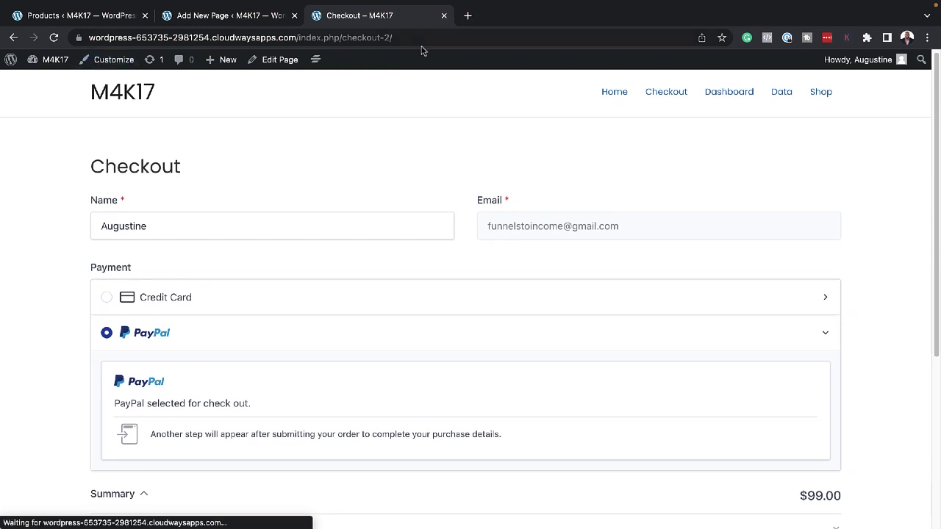
scroll(56, 351, down, 1)
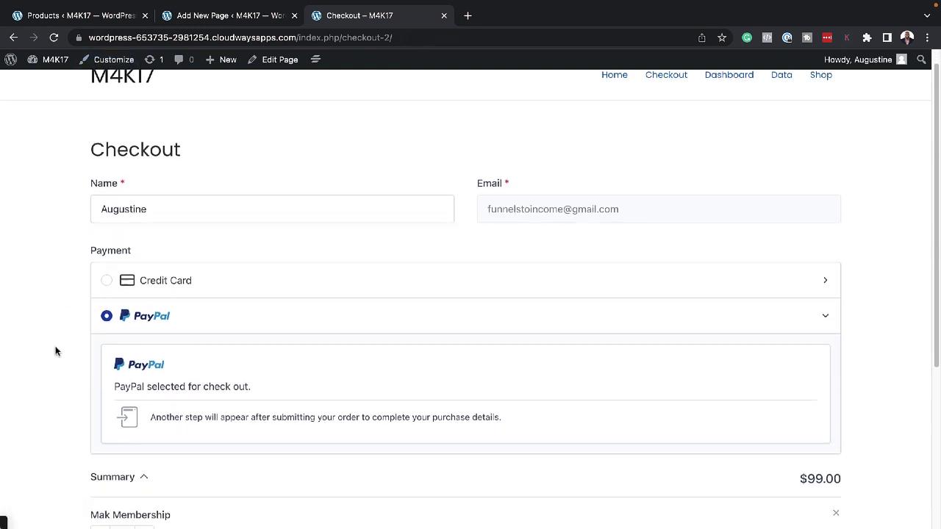
scroll(57, 380, down, 3)
scroll(91, 400, down, 1)
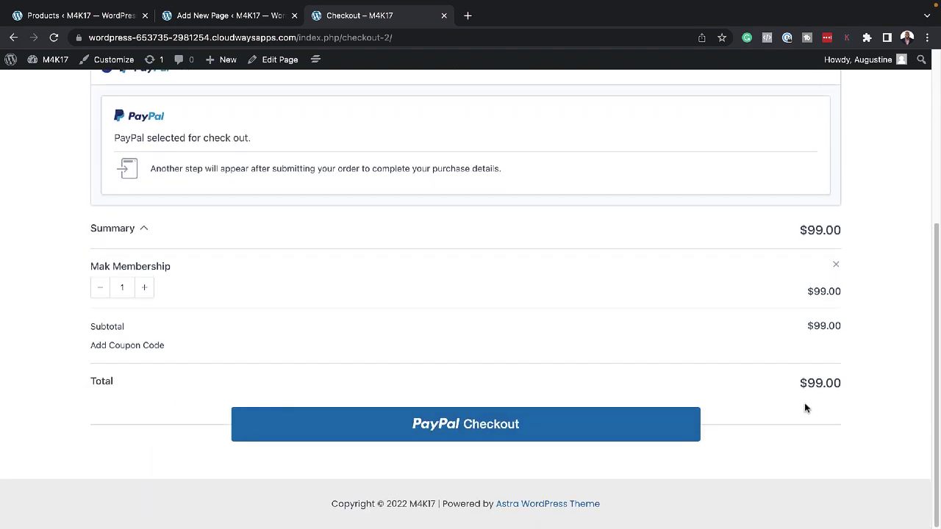
scroll(86, 353, up, 5)
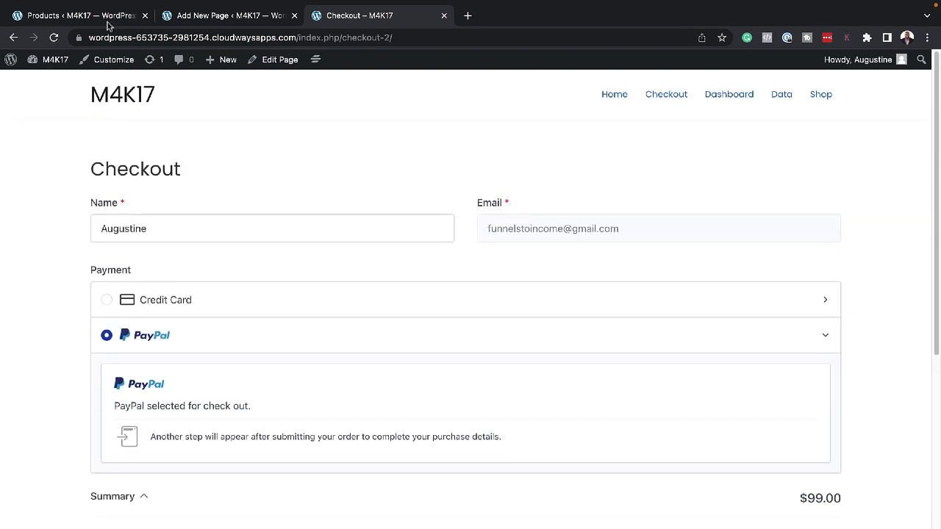
Step: Close Links and Shortcodes and browse the integration list in a new integration dialog
click(102, 15)
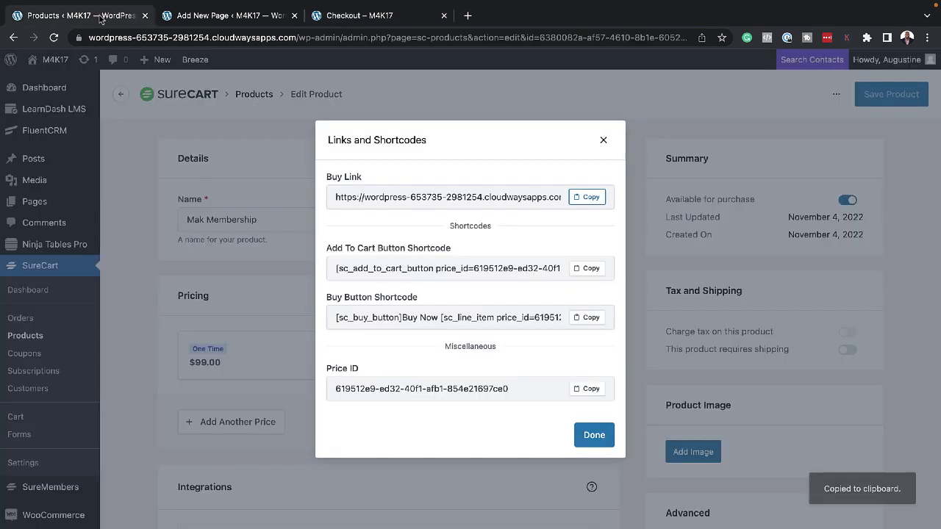
click(605, 141)
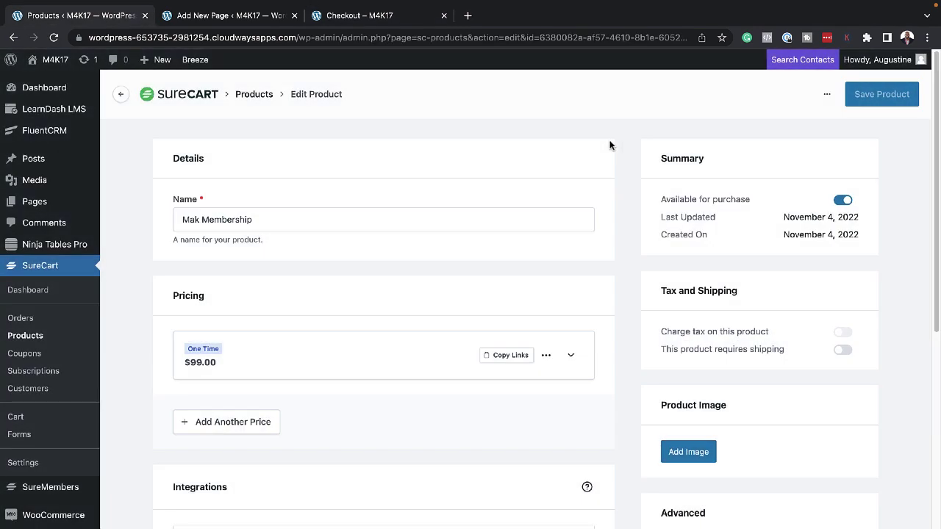
scroll(424, 413, down, 4)
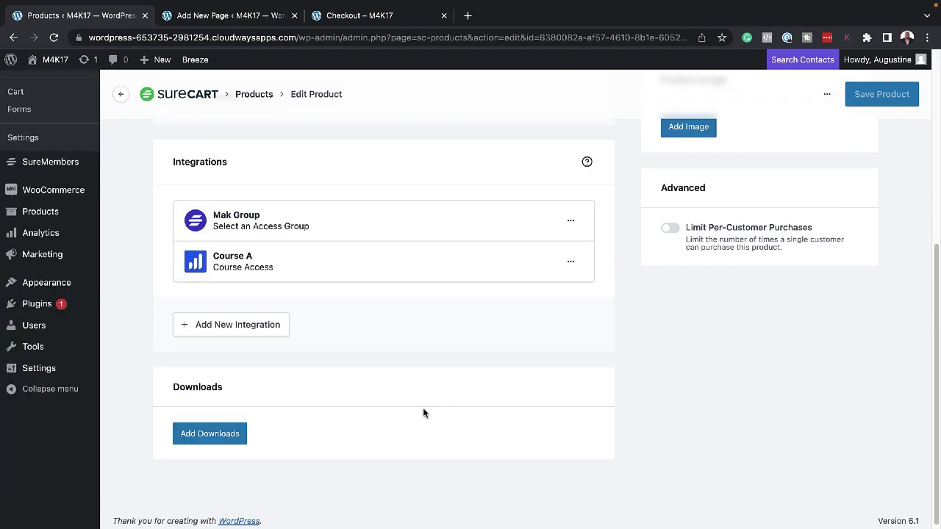
click(250, 331)
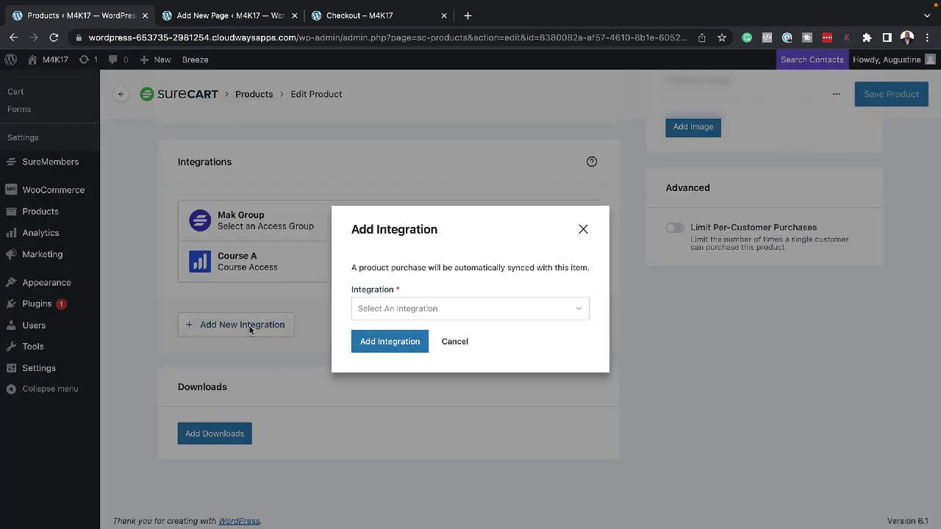
click(452, 312)
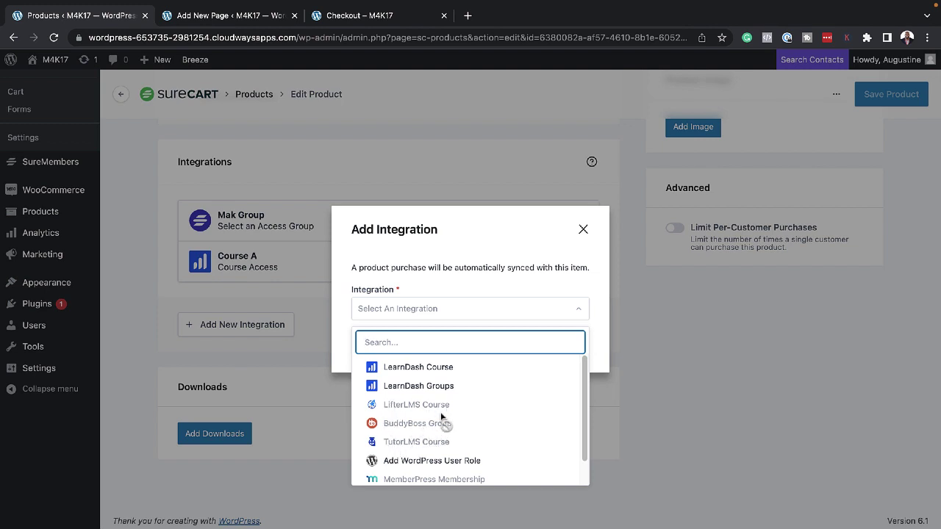
scroll(482, 427, down, 1)
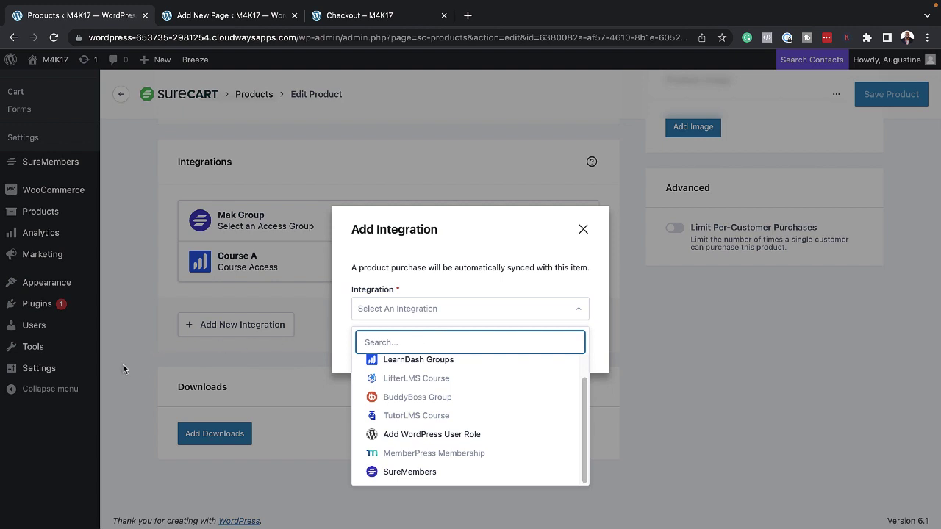
Step: Dismiss the integration dialog and go to Appearance > Menus to view Main Menu
click(70, 288)
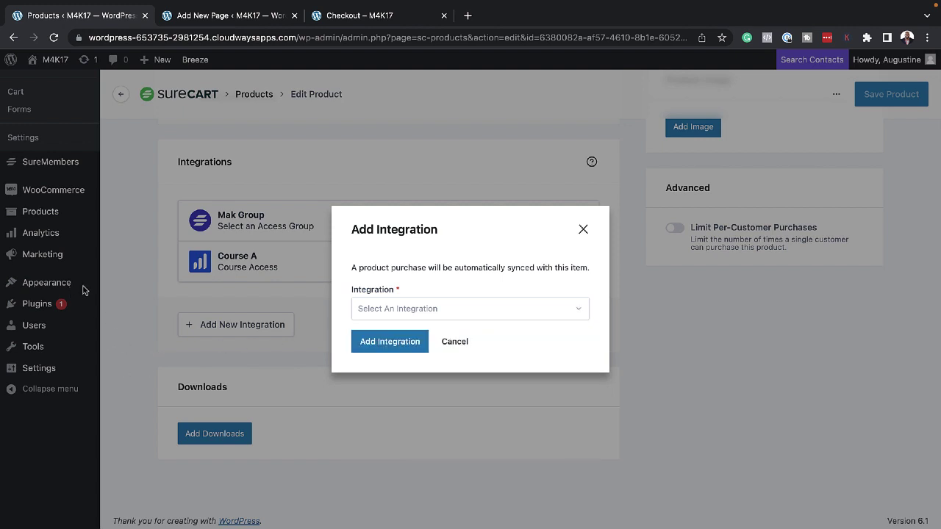
click(583, 229)
mouse_move(43, 287)
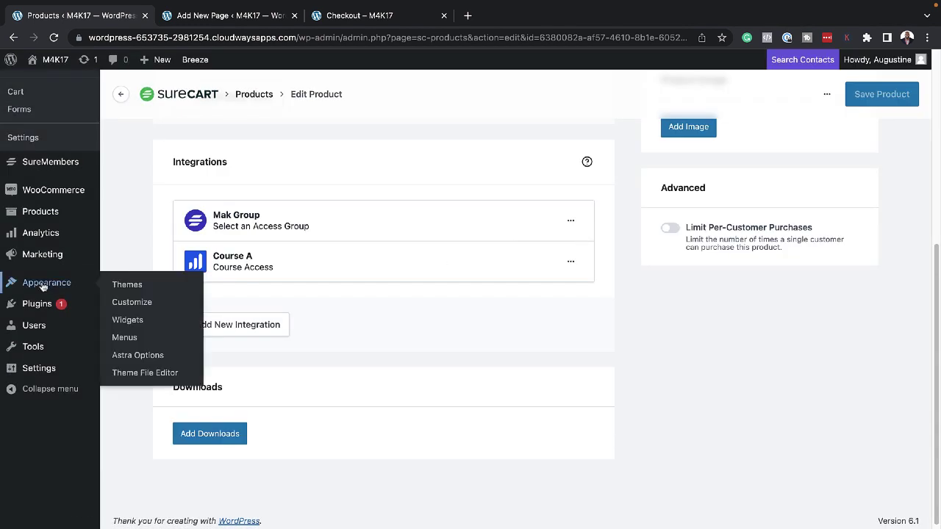
click(135, 339)
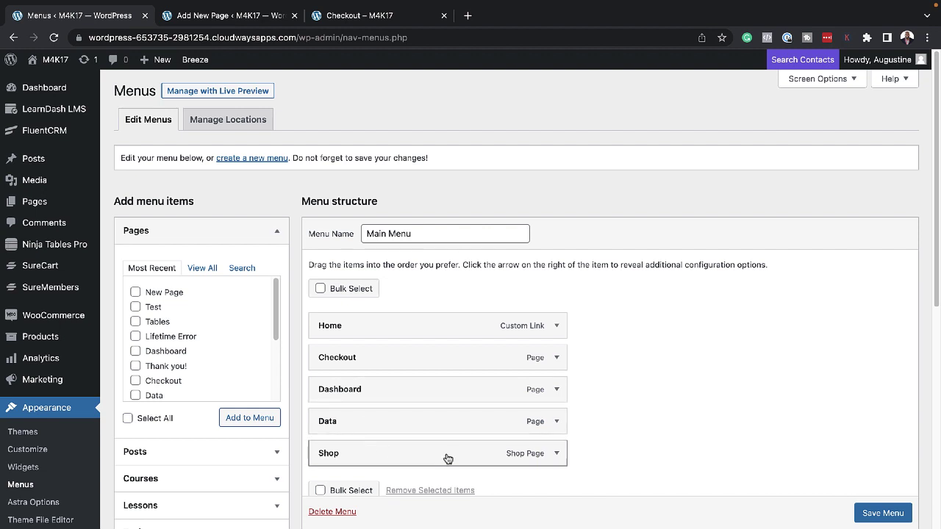
scroll(466, 444, down, 1)
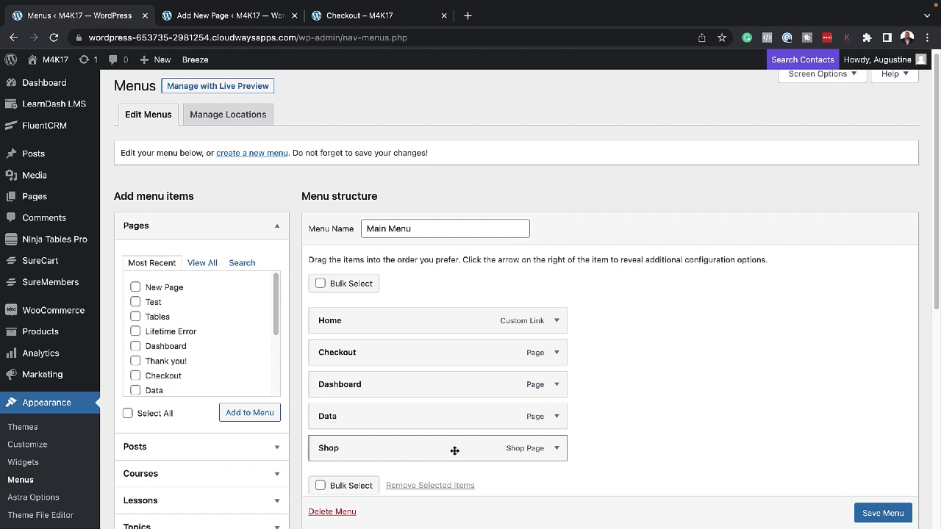
Step: Limit the Shop menu item's Access Groups to Mak Group
click(558, 449)
scroll(559, 453, down, 2)
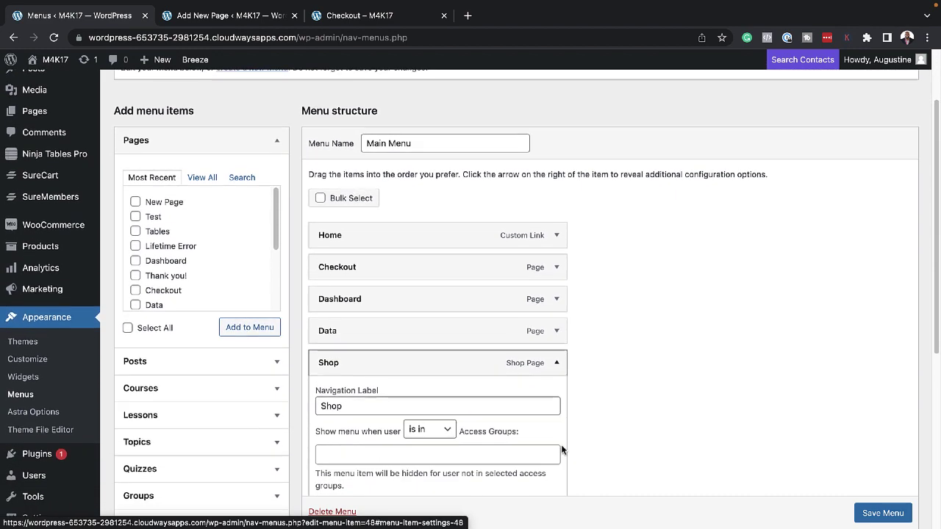
scroll(561, 444, down, 1)
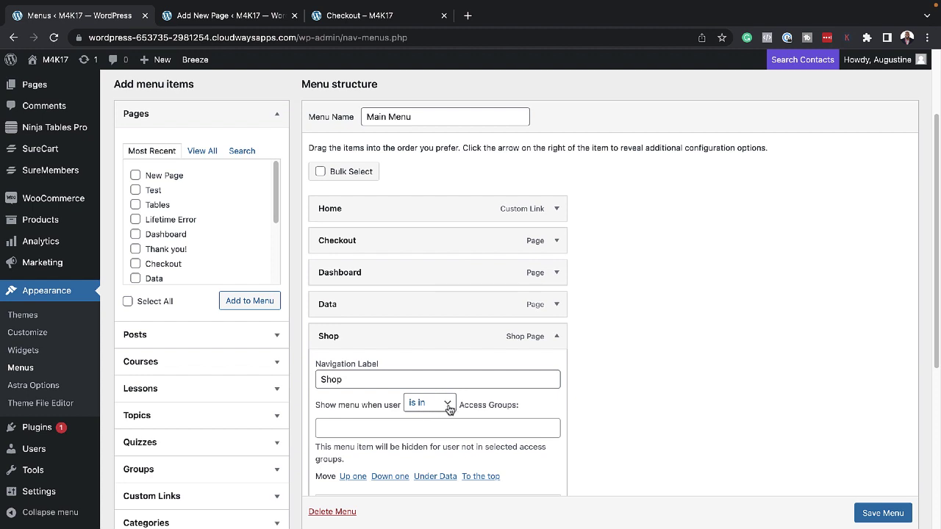
click(429, 427)
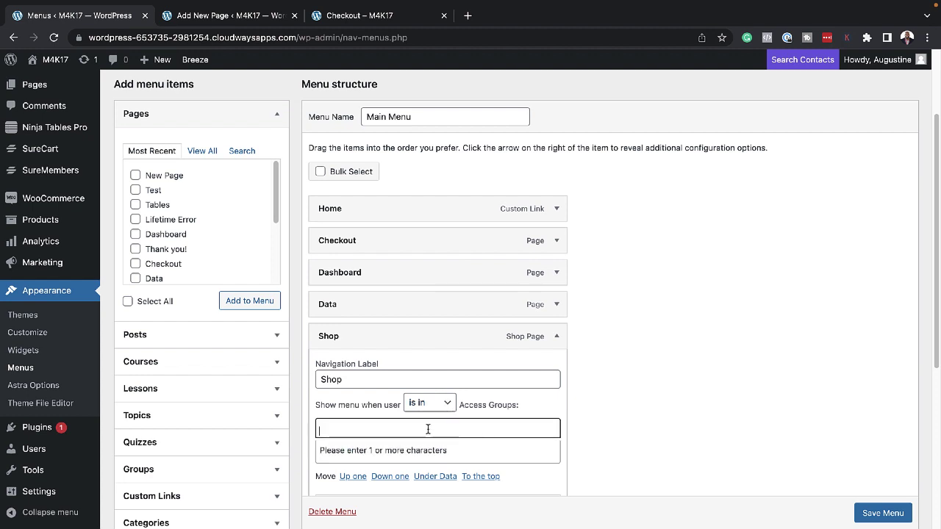
text(ma)
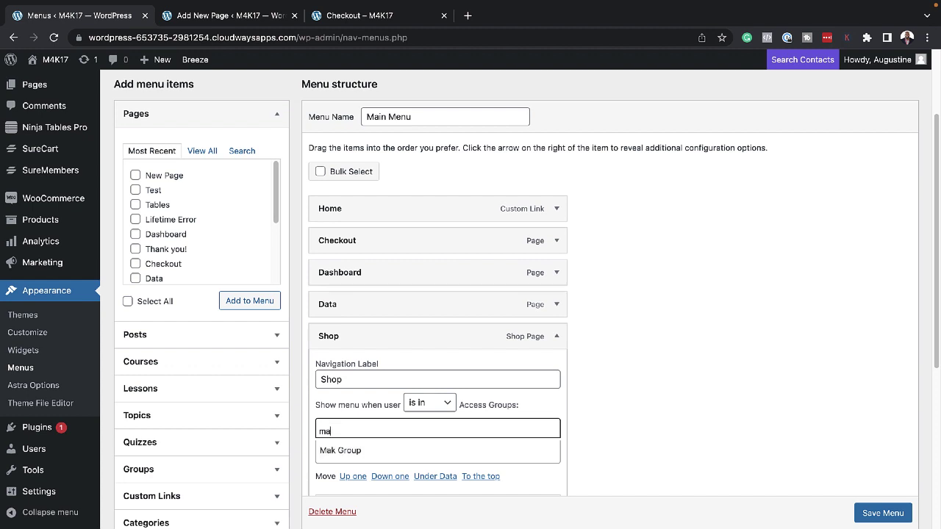
click(386, 450)
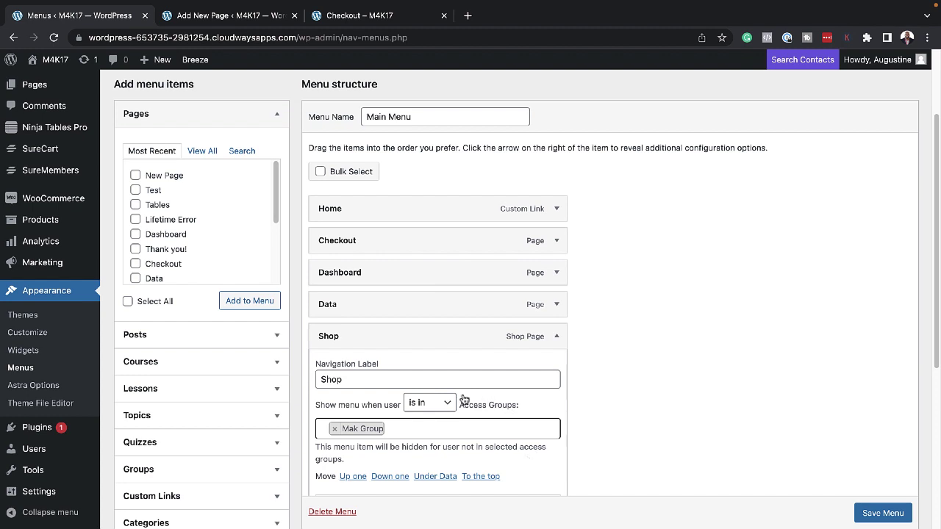
scroll(722, 420, down, 1)
scroll(722, 414, down, 3)
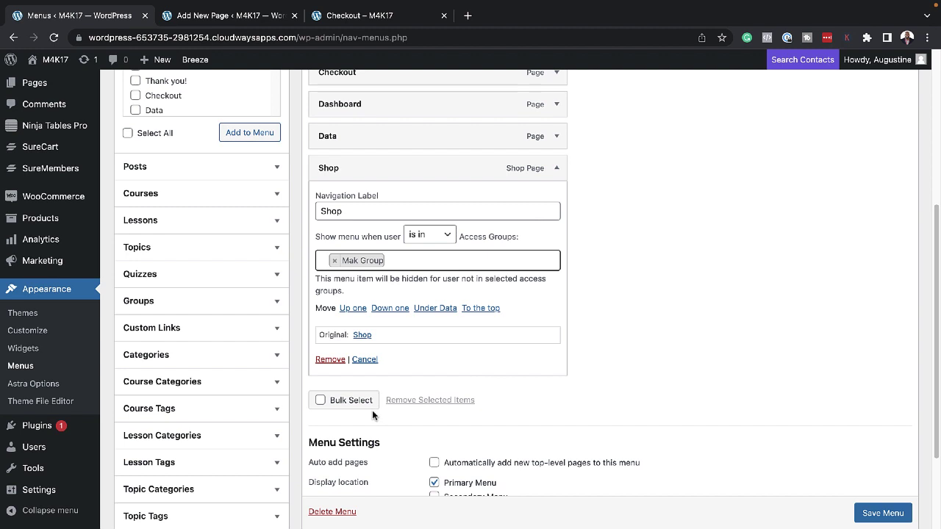
scroll(875, 513, down, 1)
Step: Save Main Menu and review its items and Primary Menu location
click(871, 515)
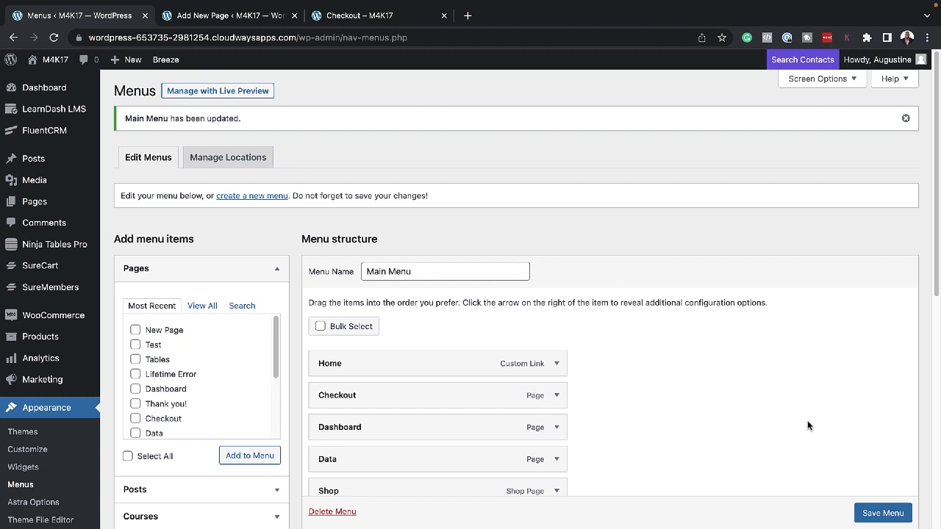
scroll(738, 411, down, 2)
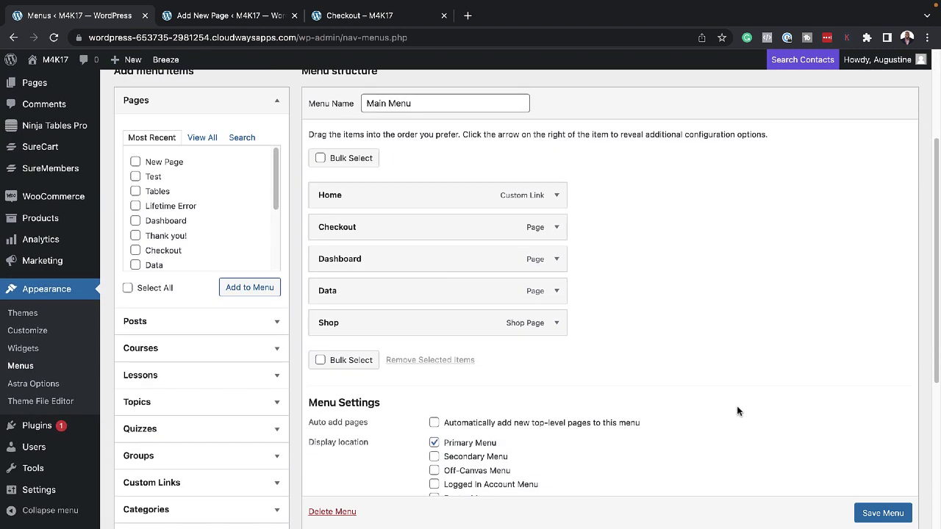